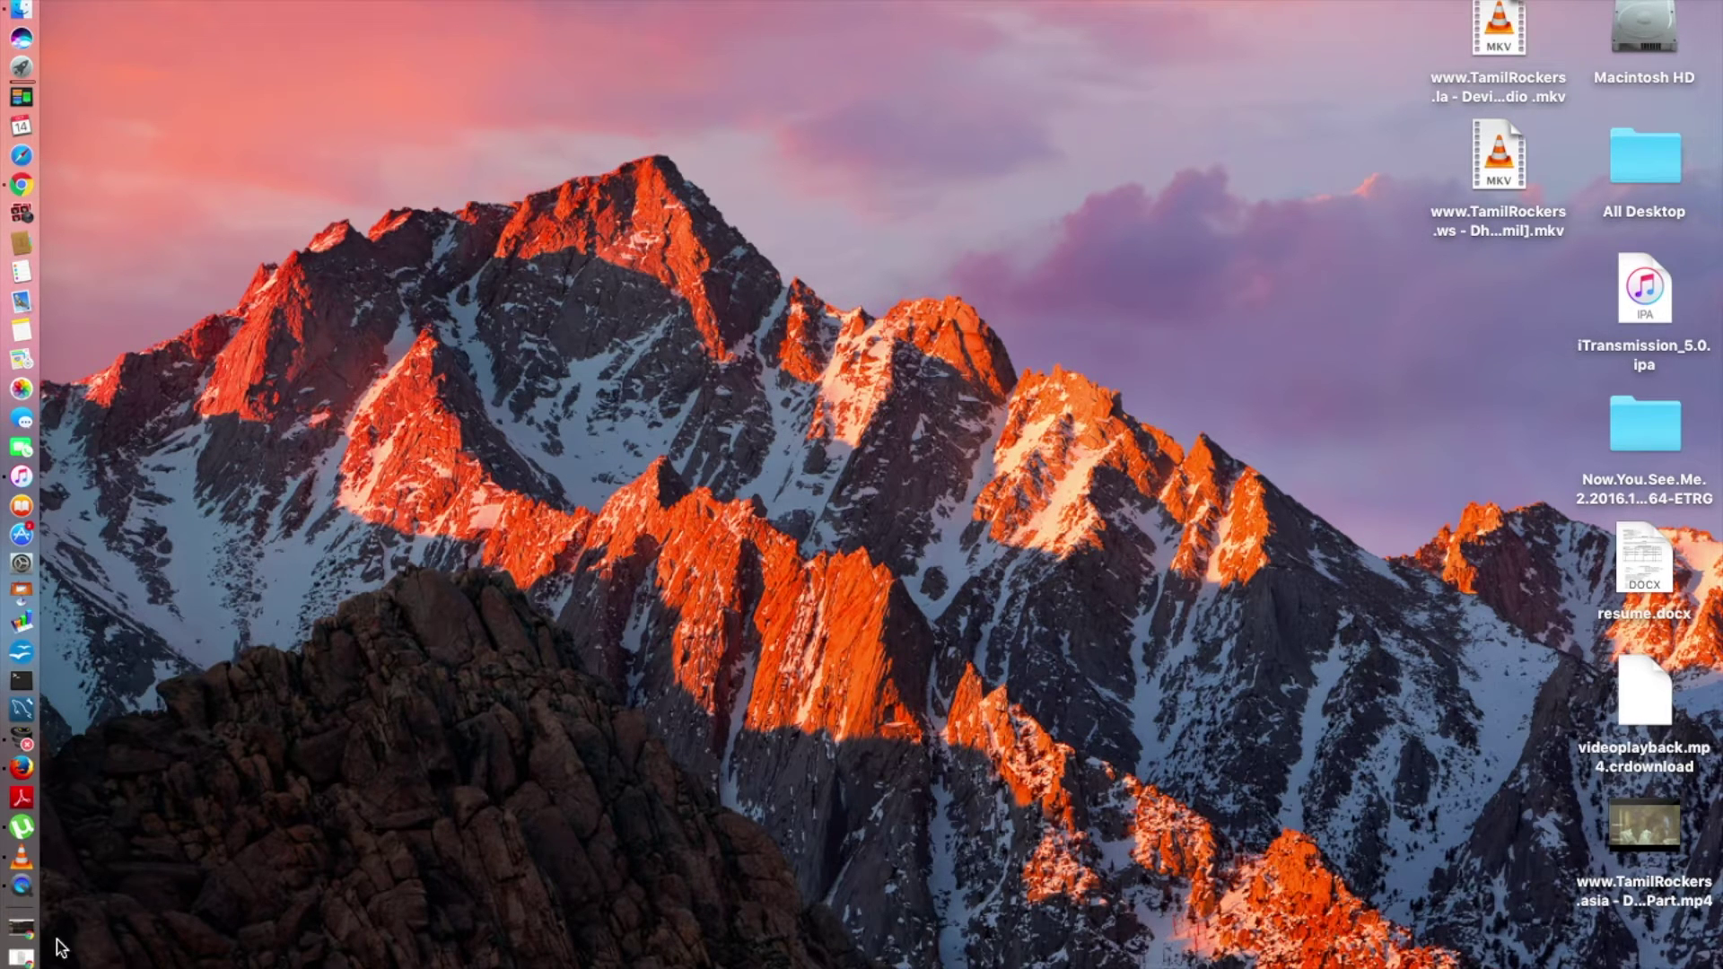
Revisit the FilePup download page and the Cydia Impactor site, then minimise the browser
click(32, 963)
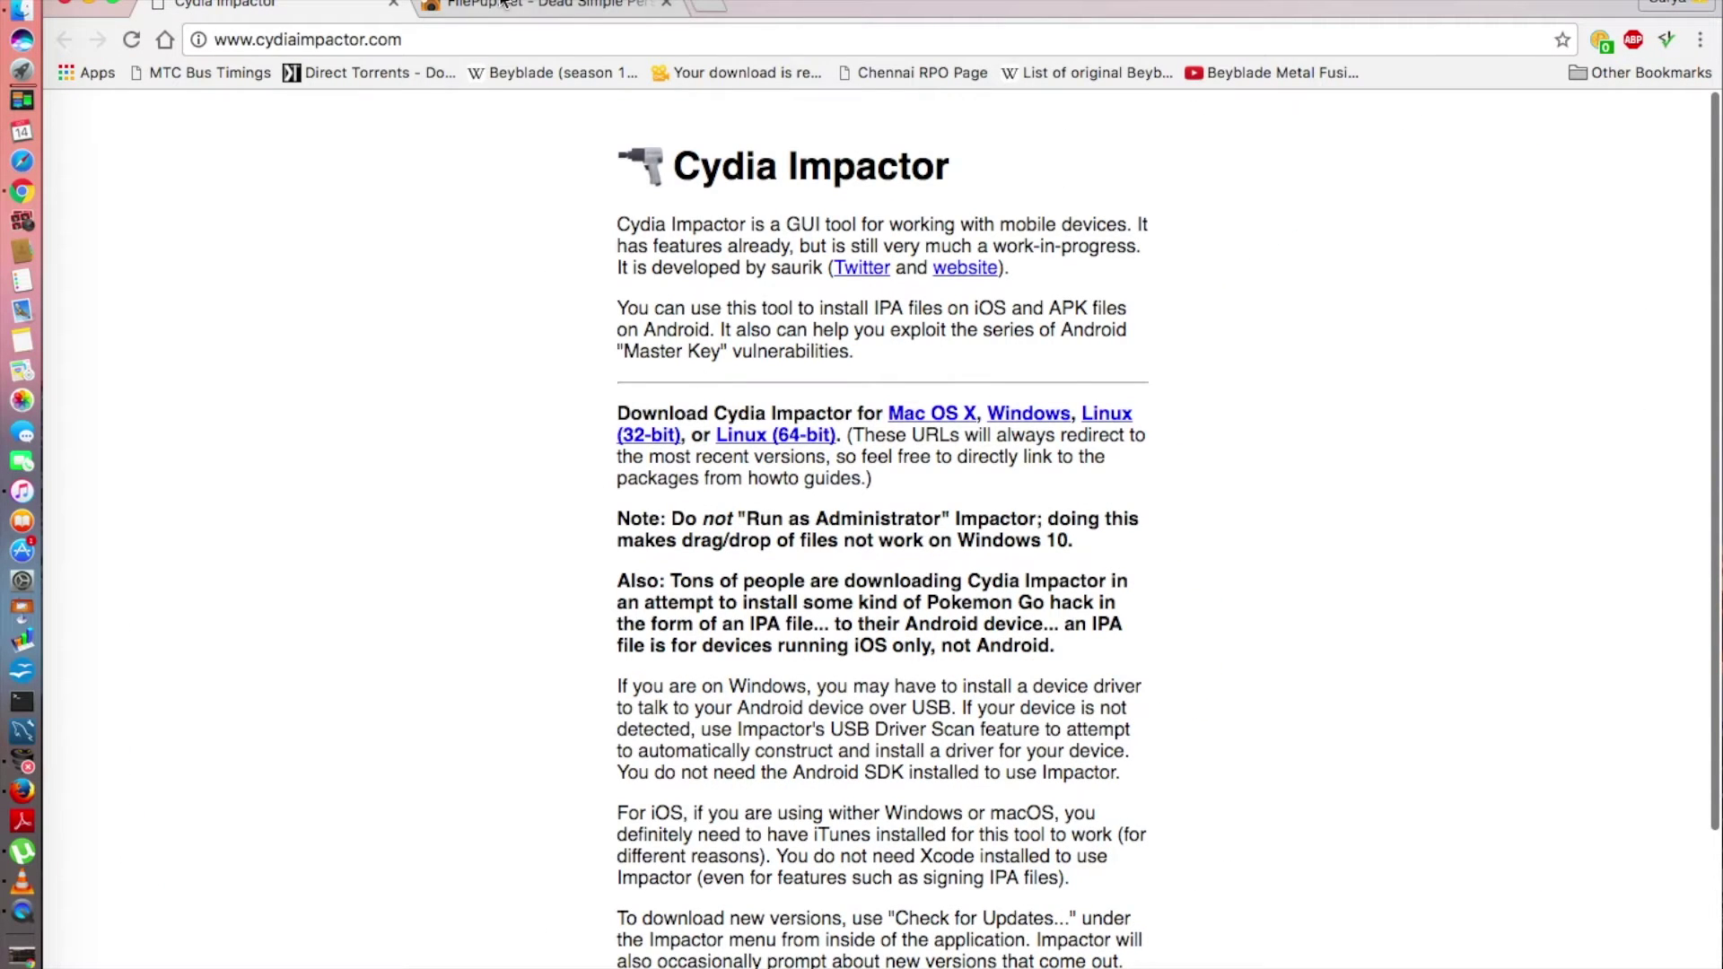
key(ctrl+Tab)
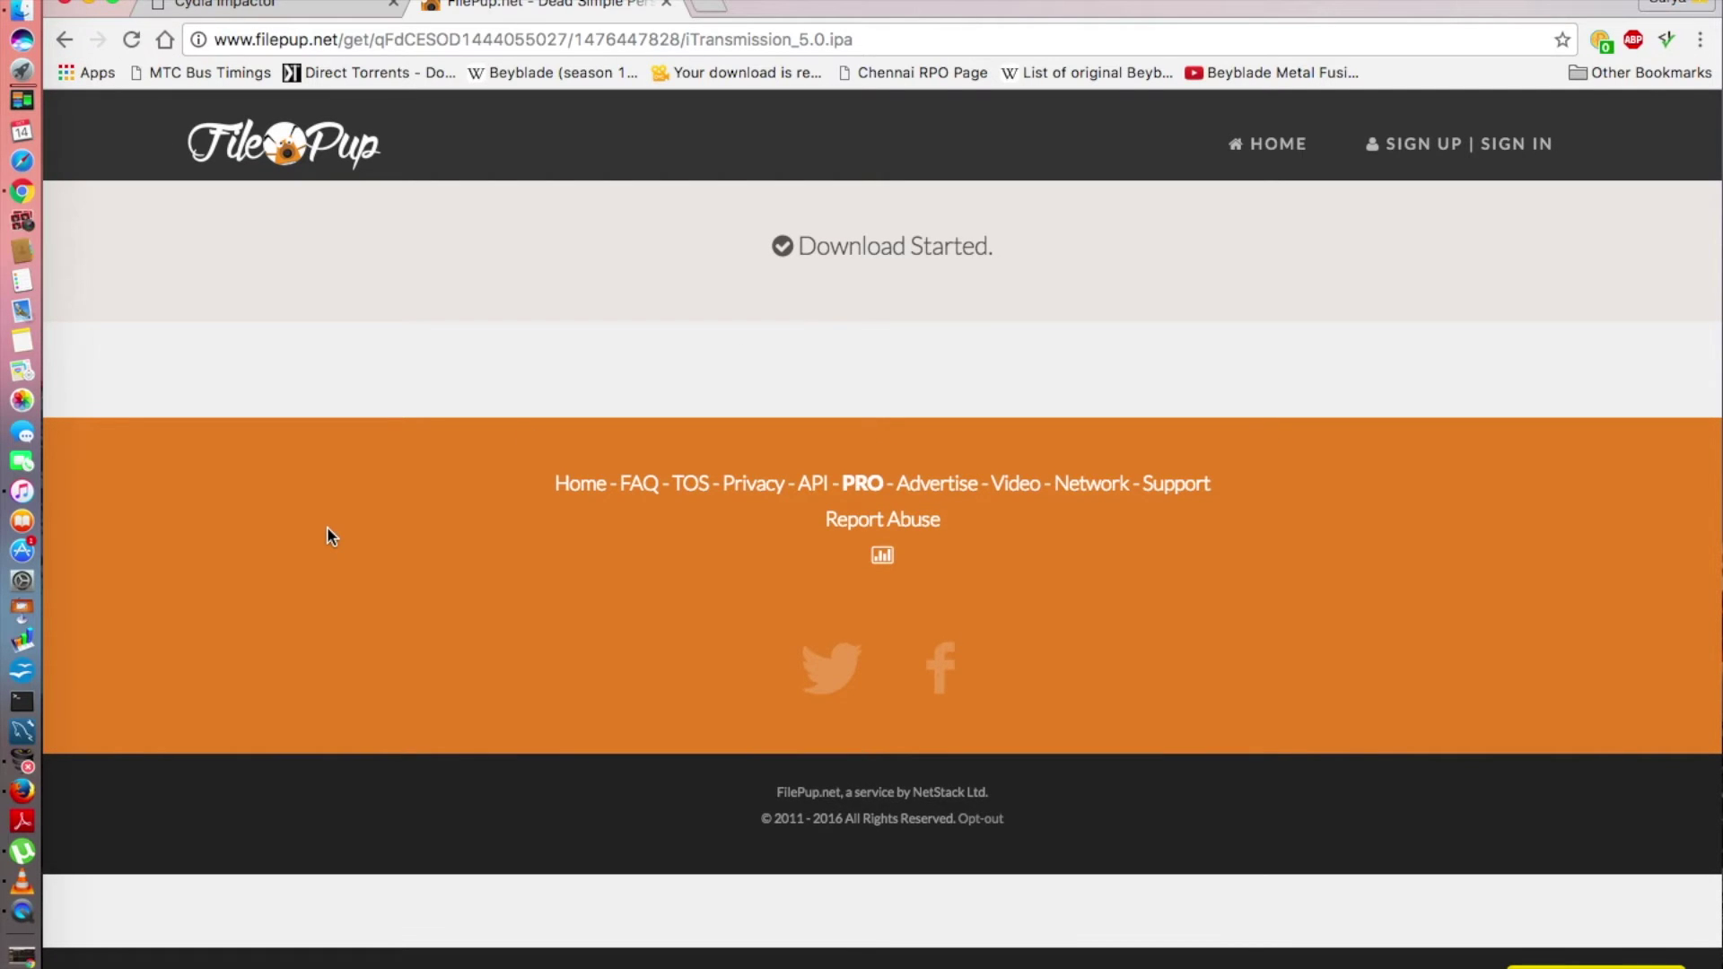
click(234, 5)
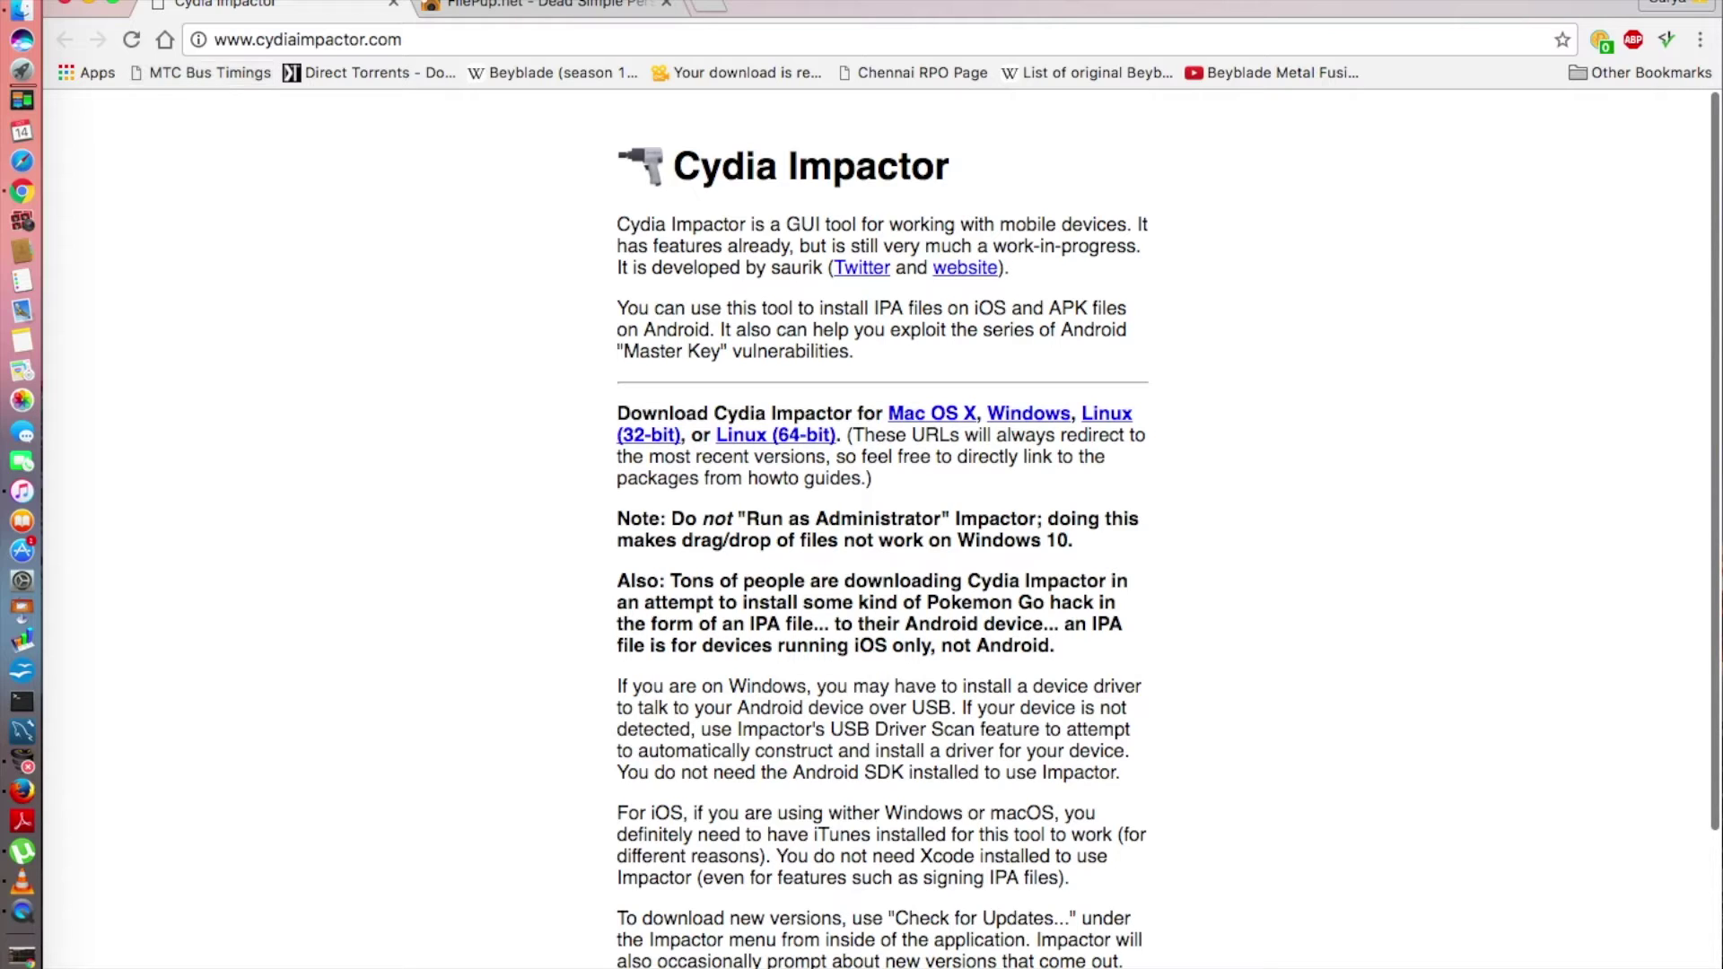
click(87, 6)
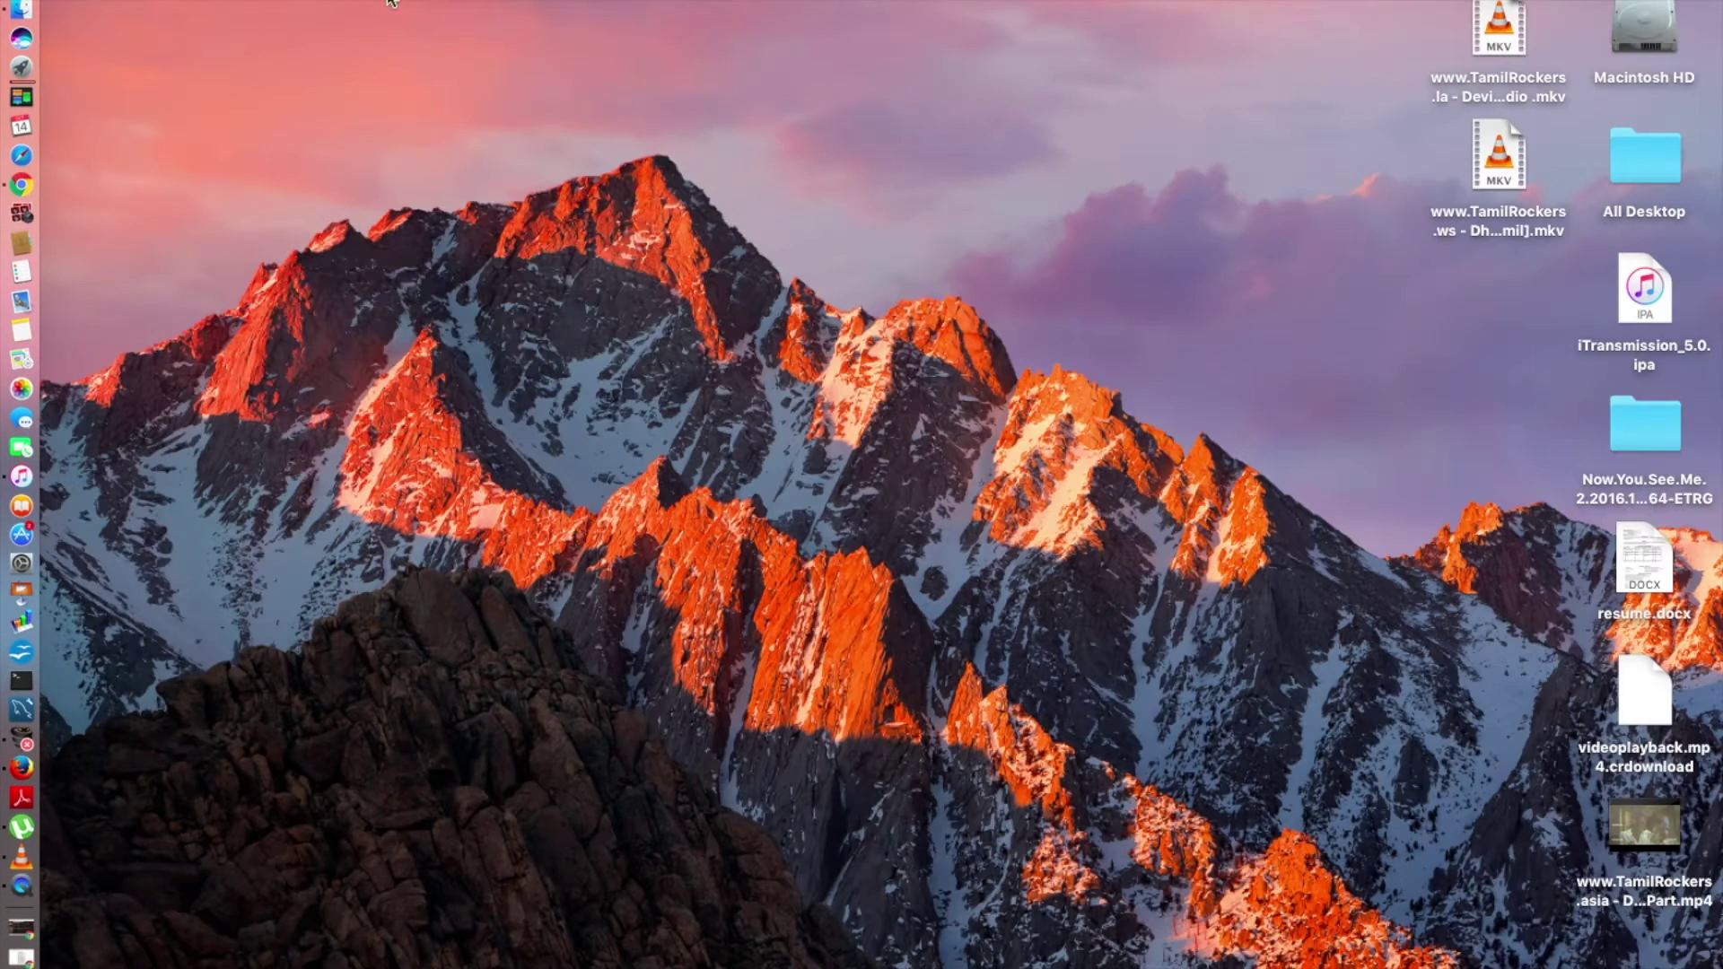
Open the Impactor_0.9.34.dmg disk image from Macintosh HD's Downloads folder
click(1632, 323)
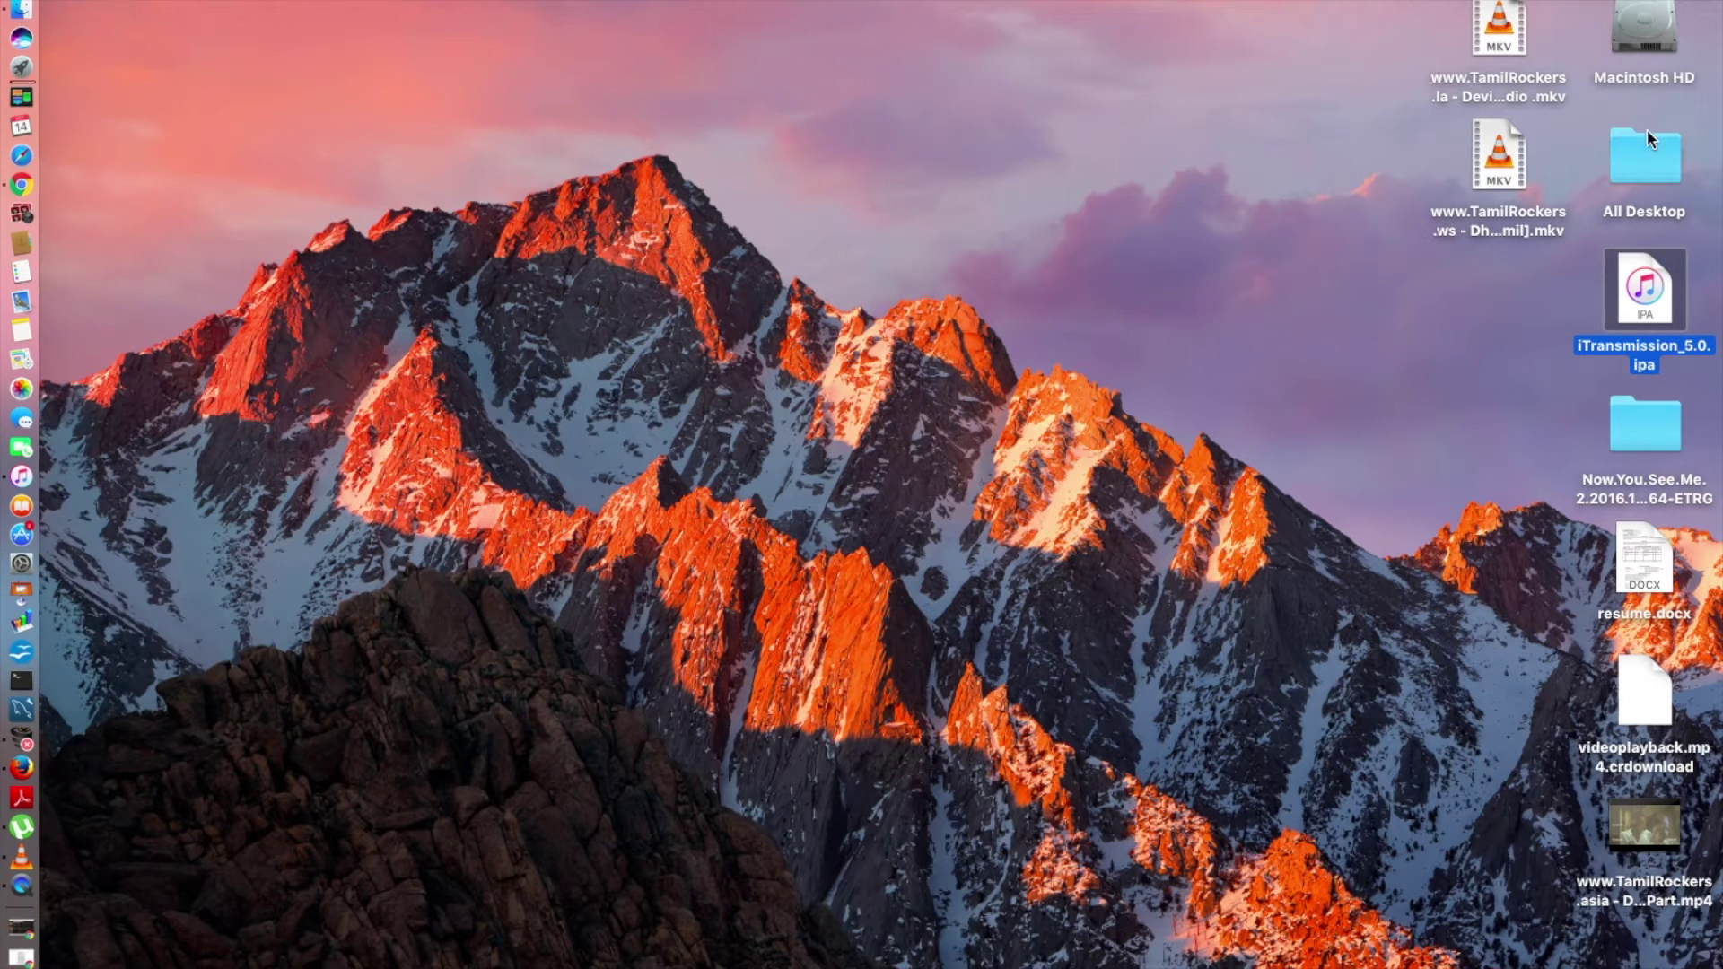
click(1661, 34)
double_click(1660, 34)
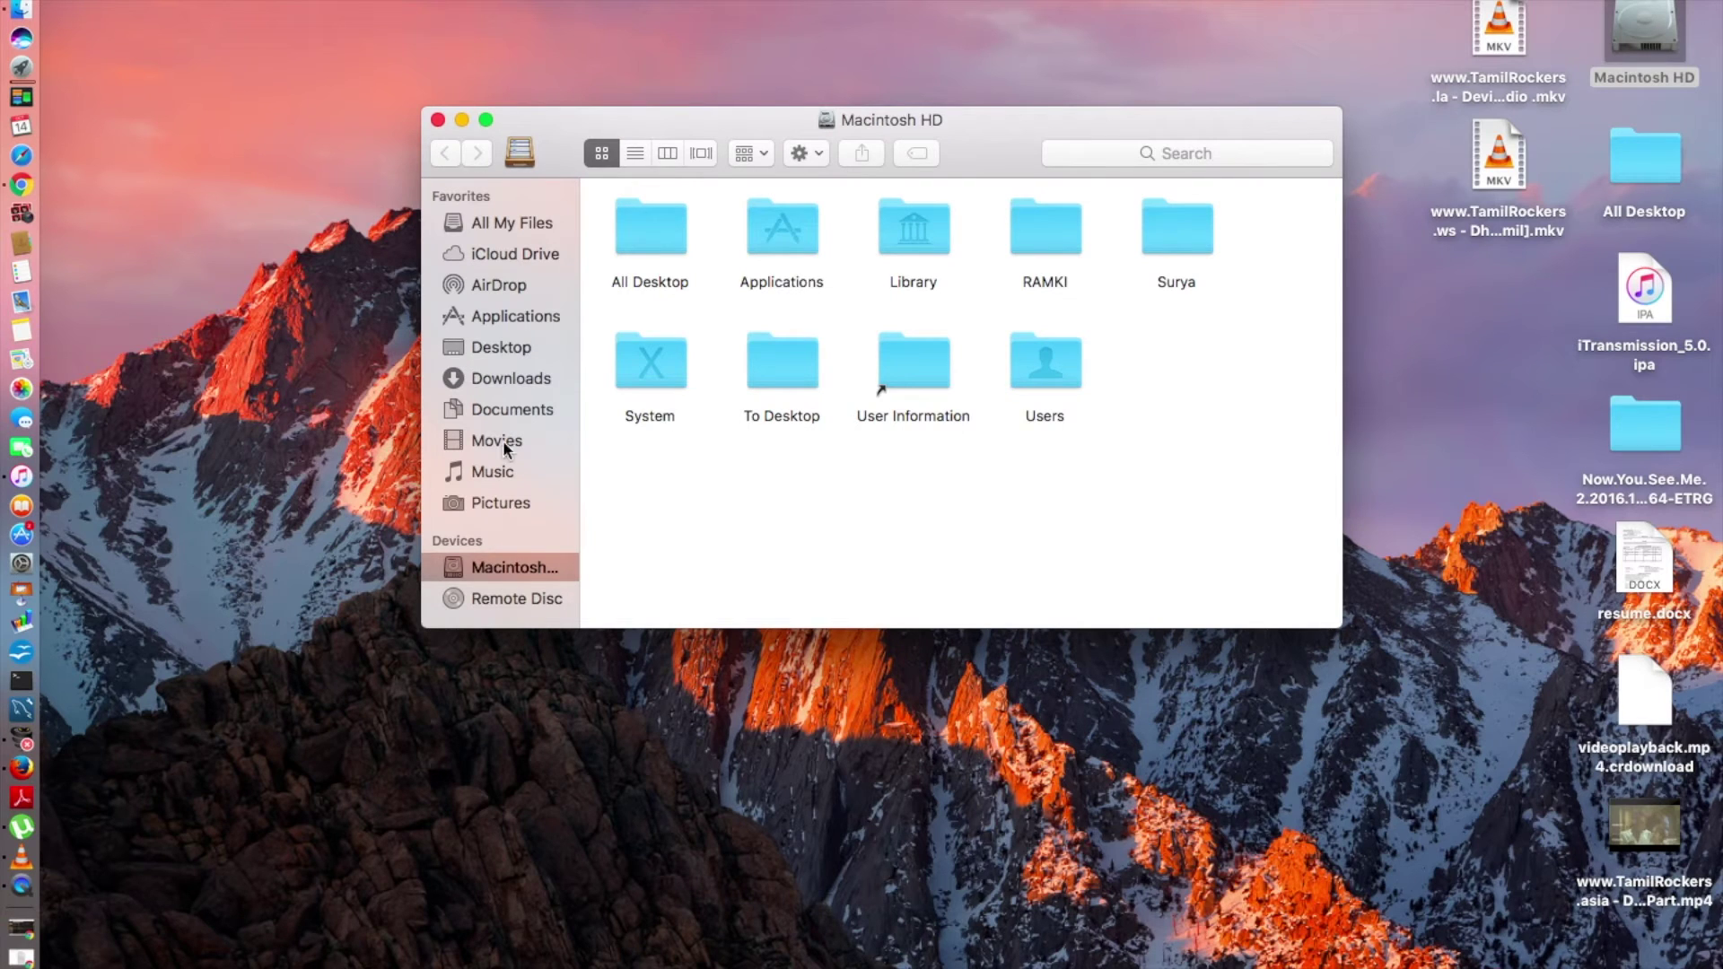
click(499, 378)
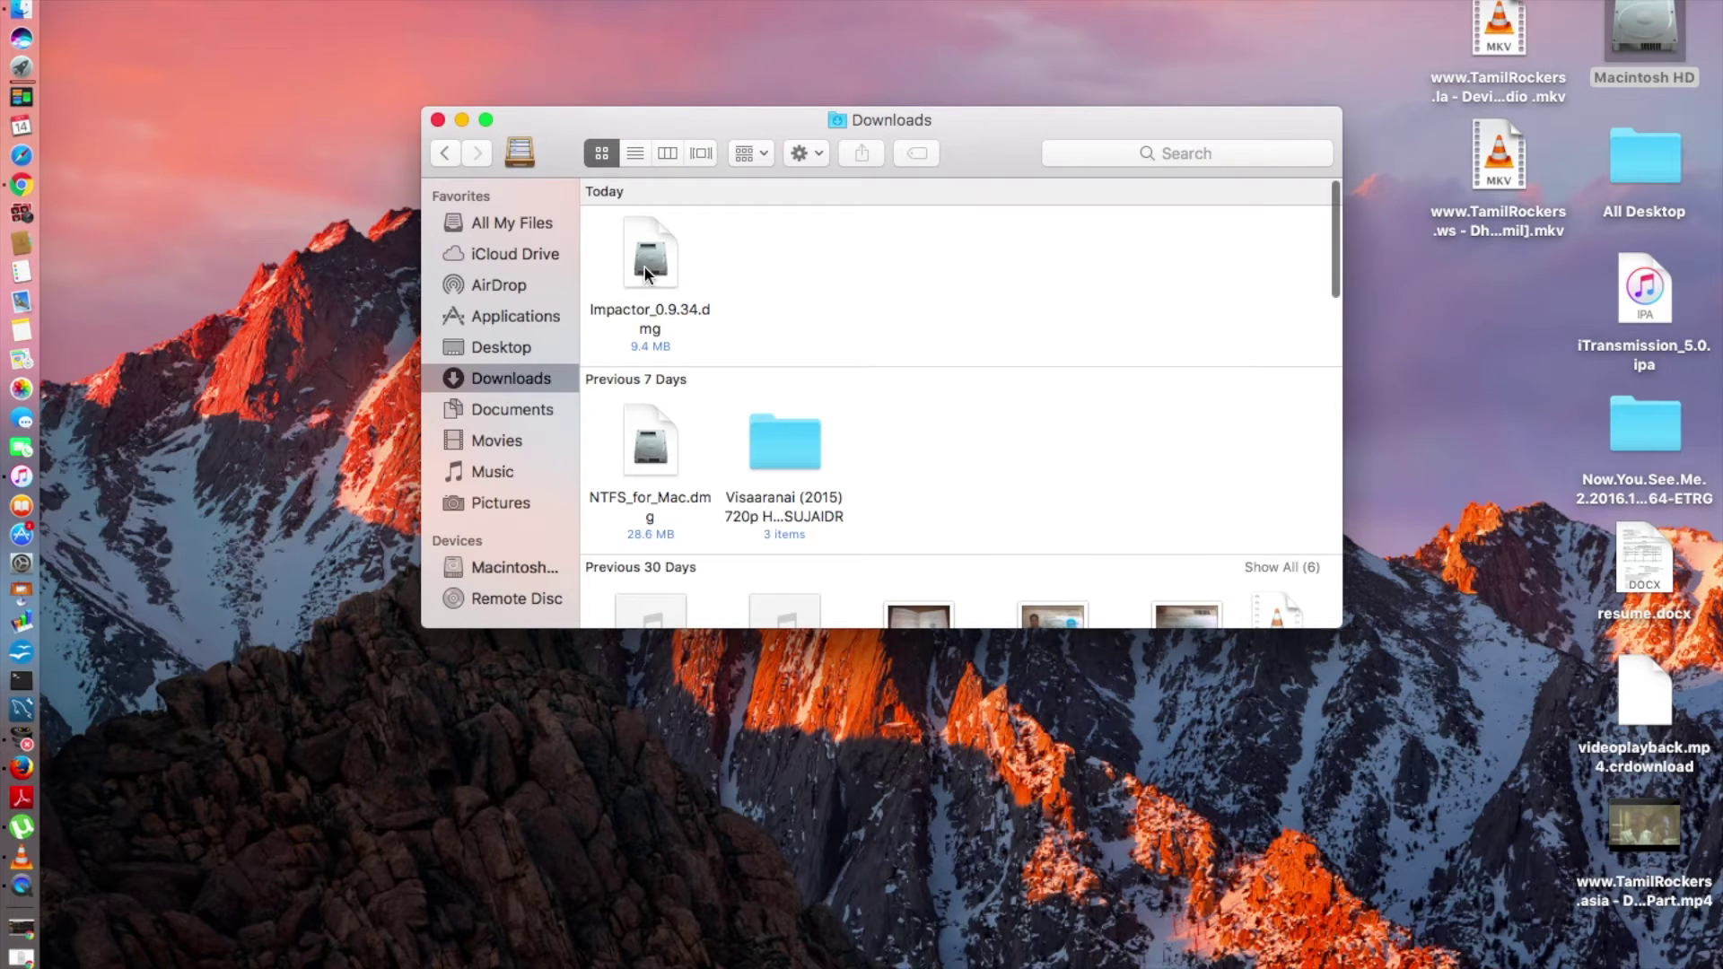
double_click(646, 274)
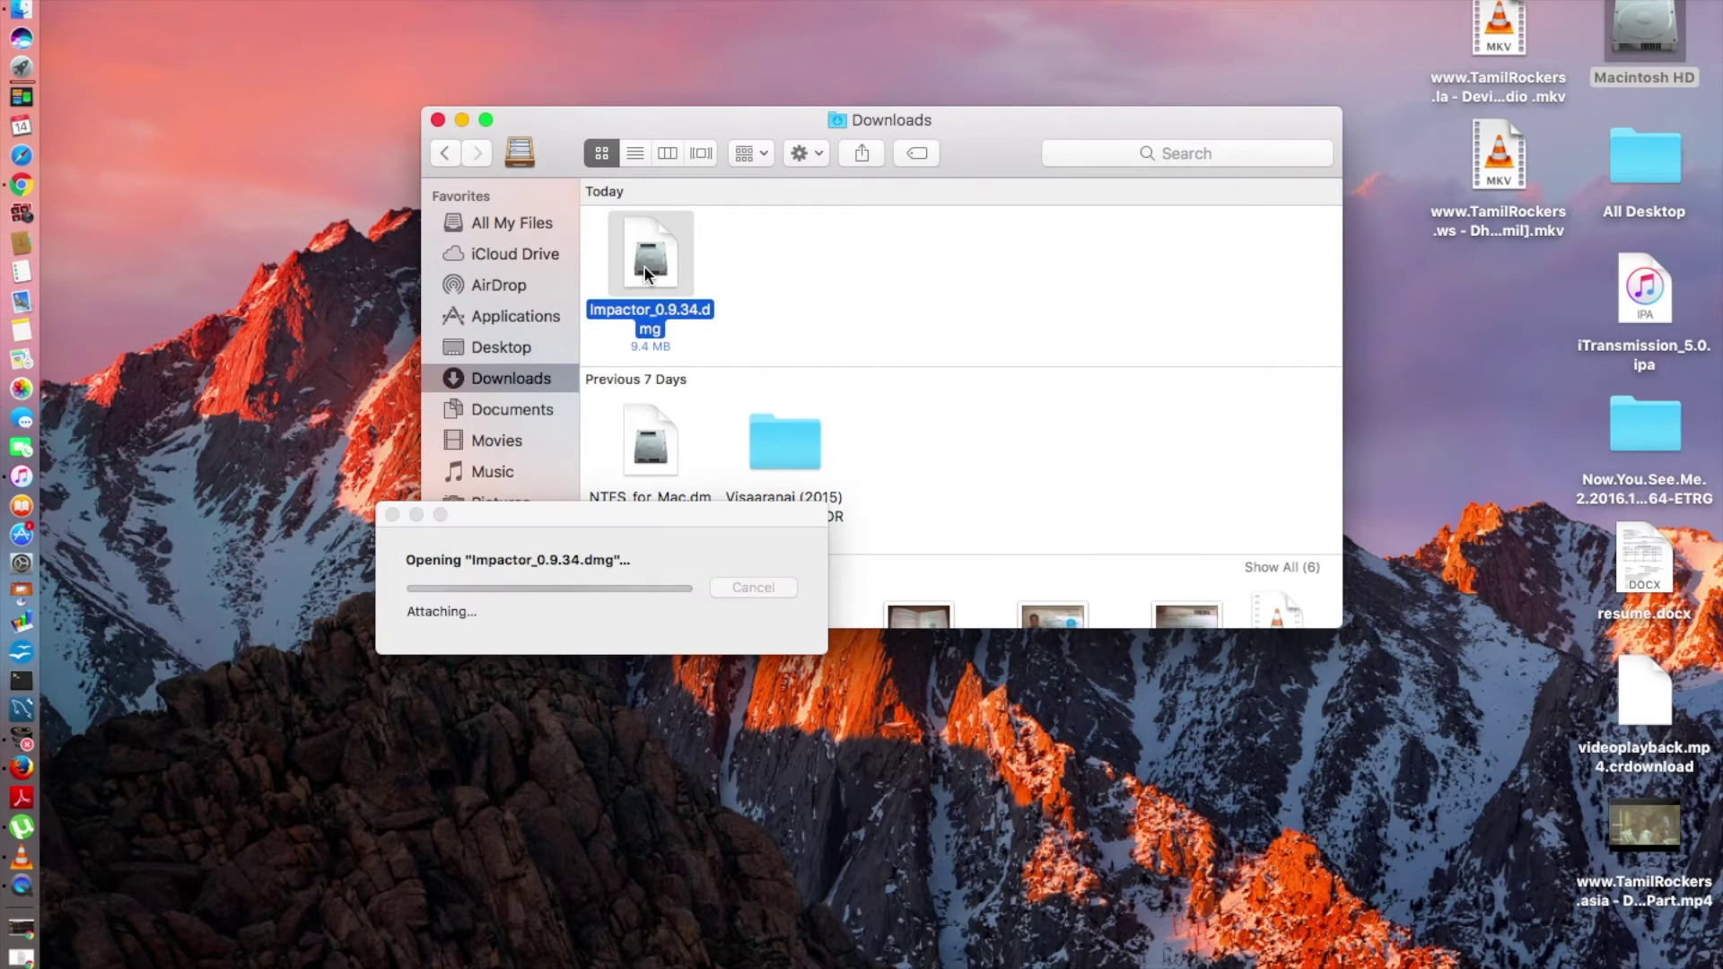
Copy Impactor into the Applications folder and launch it from there
drag(184, 232, 556, 256)
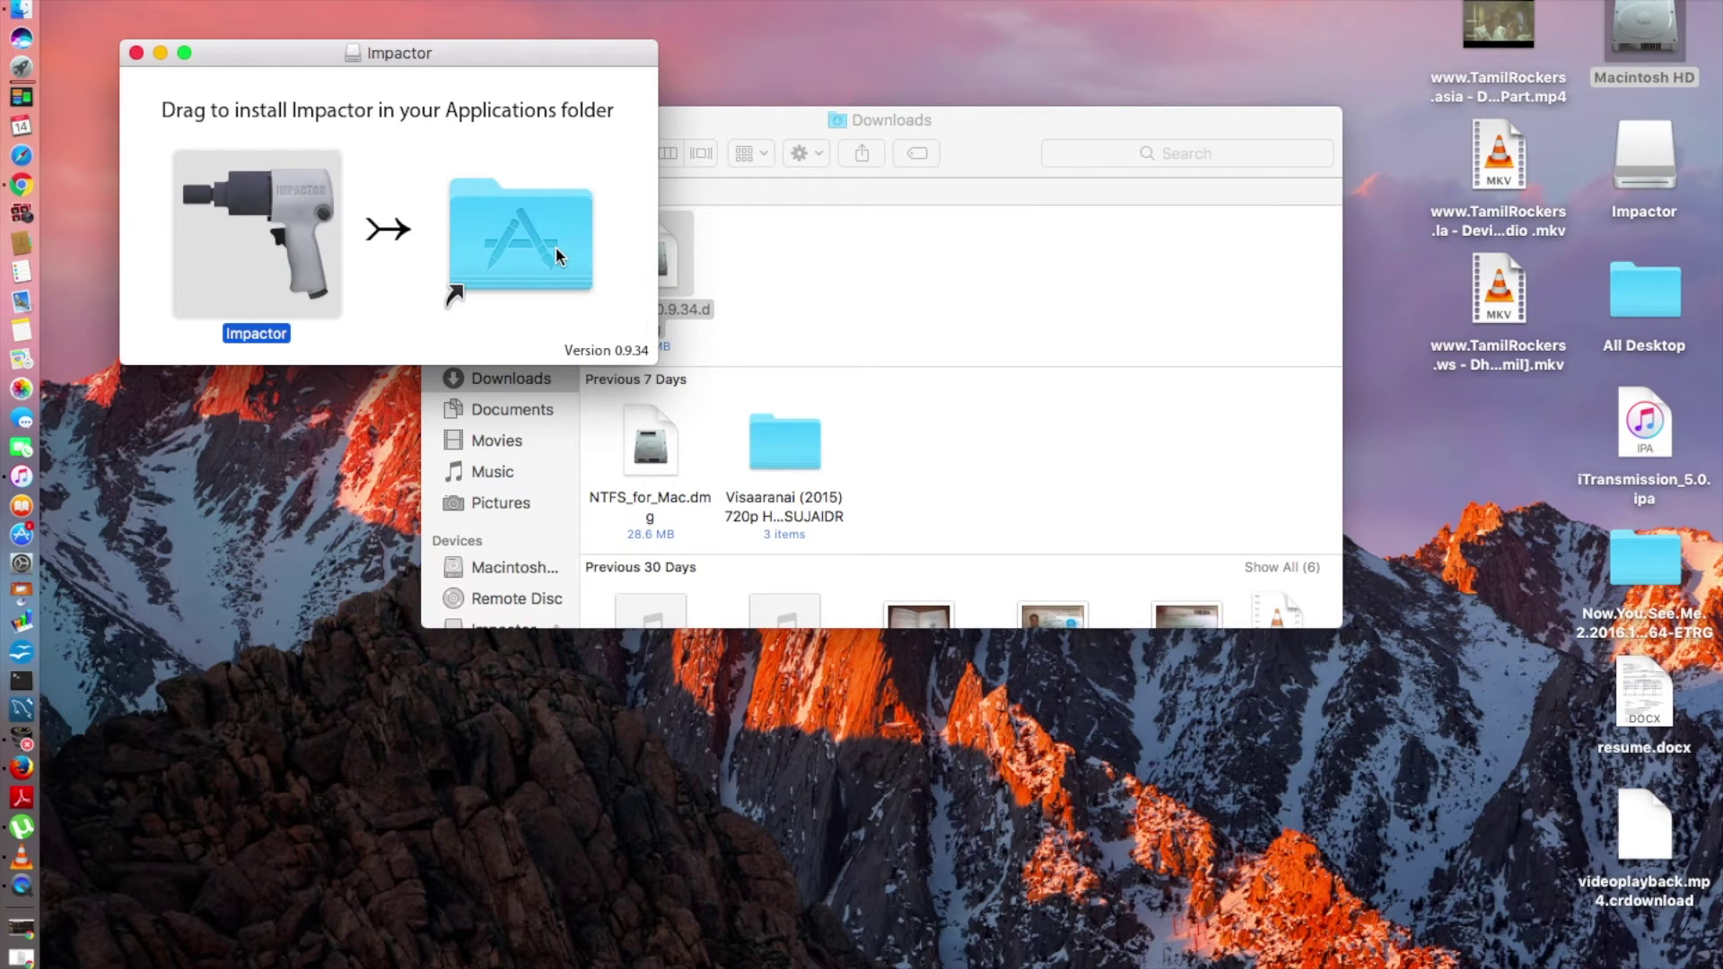
click(800, 304)
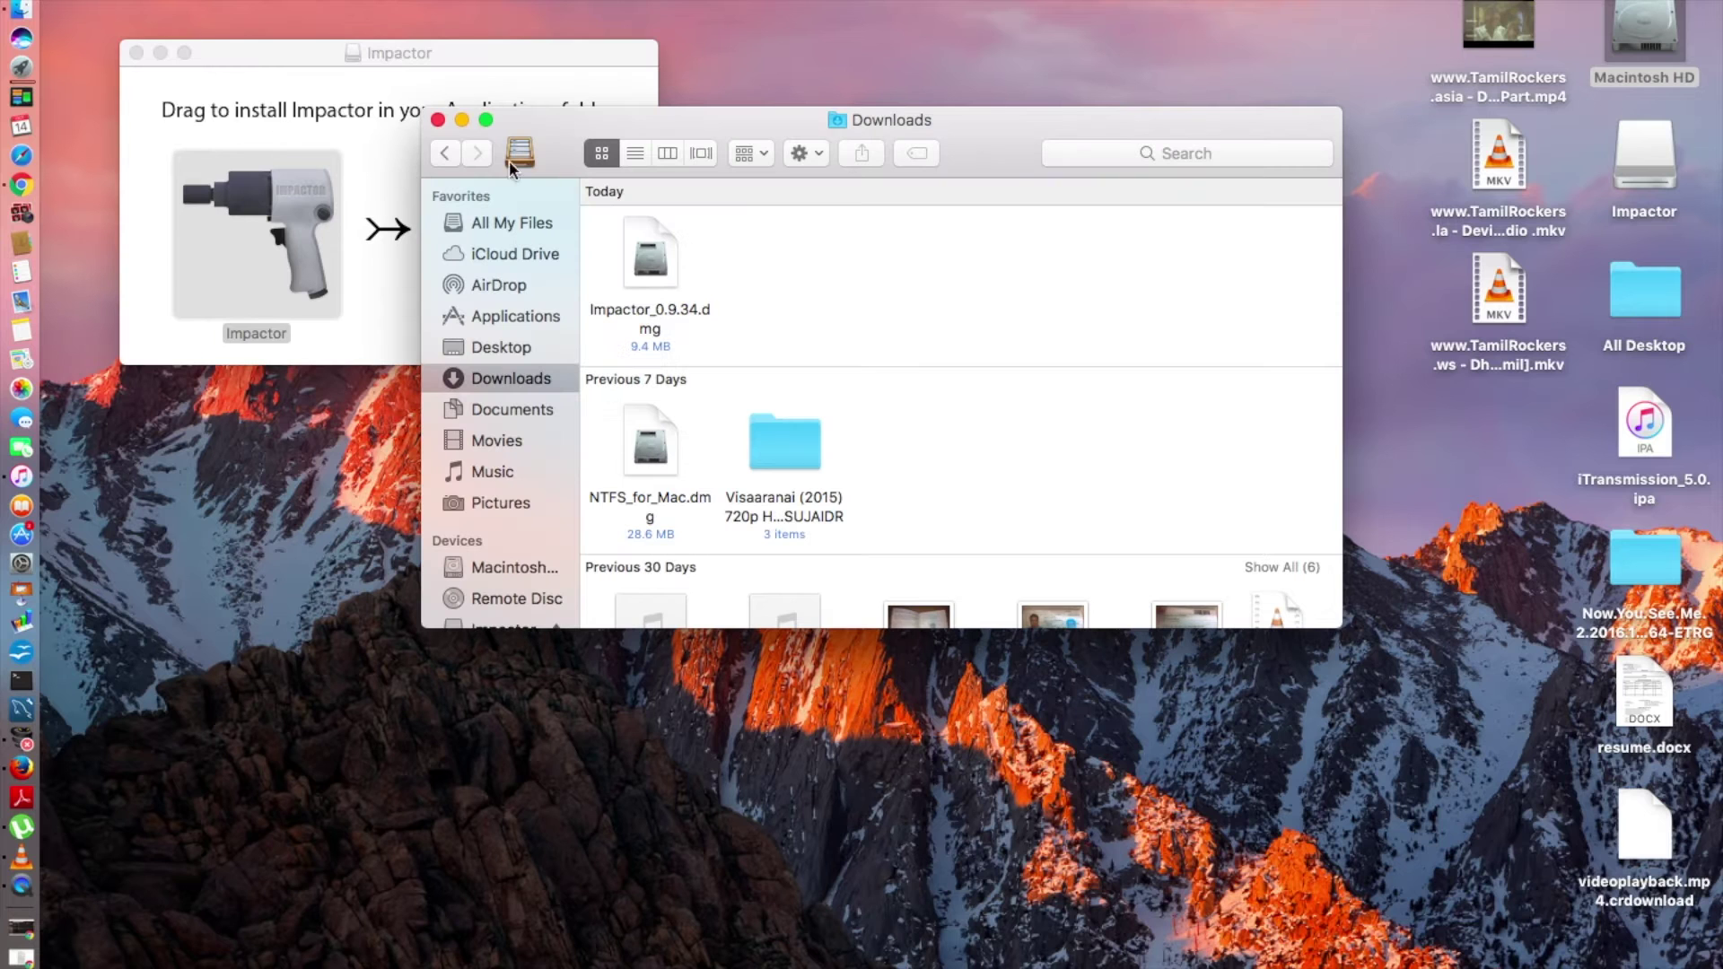
click(490, 314)
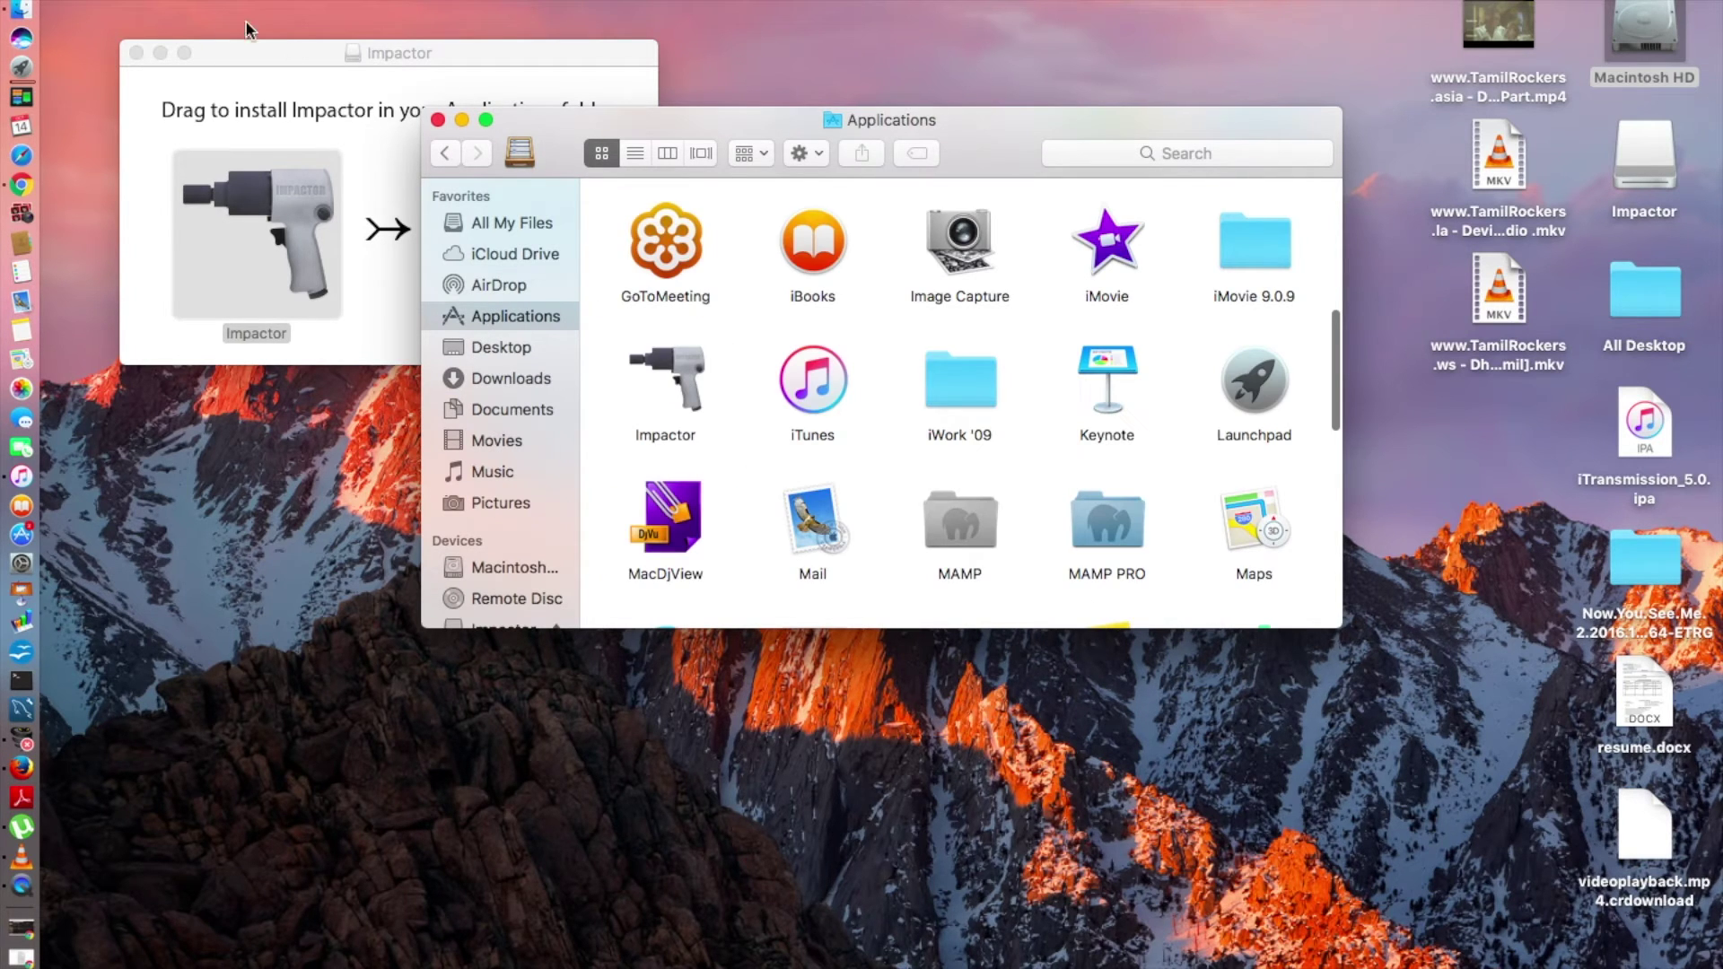
click(136, 52)
double_click(671, 366)
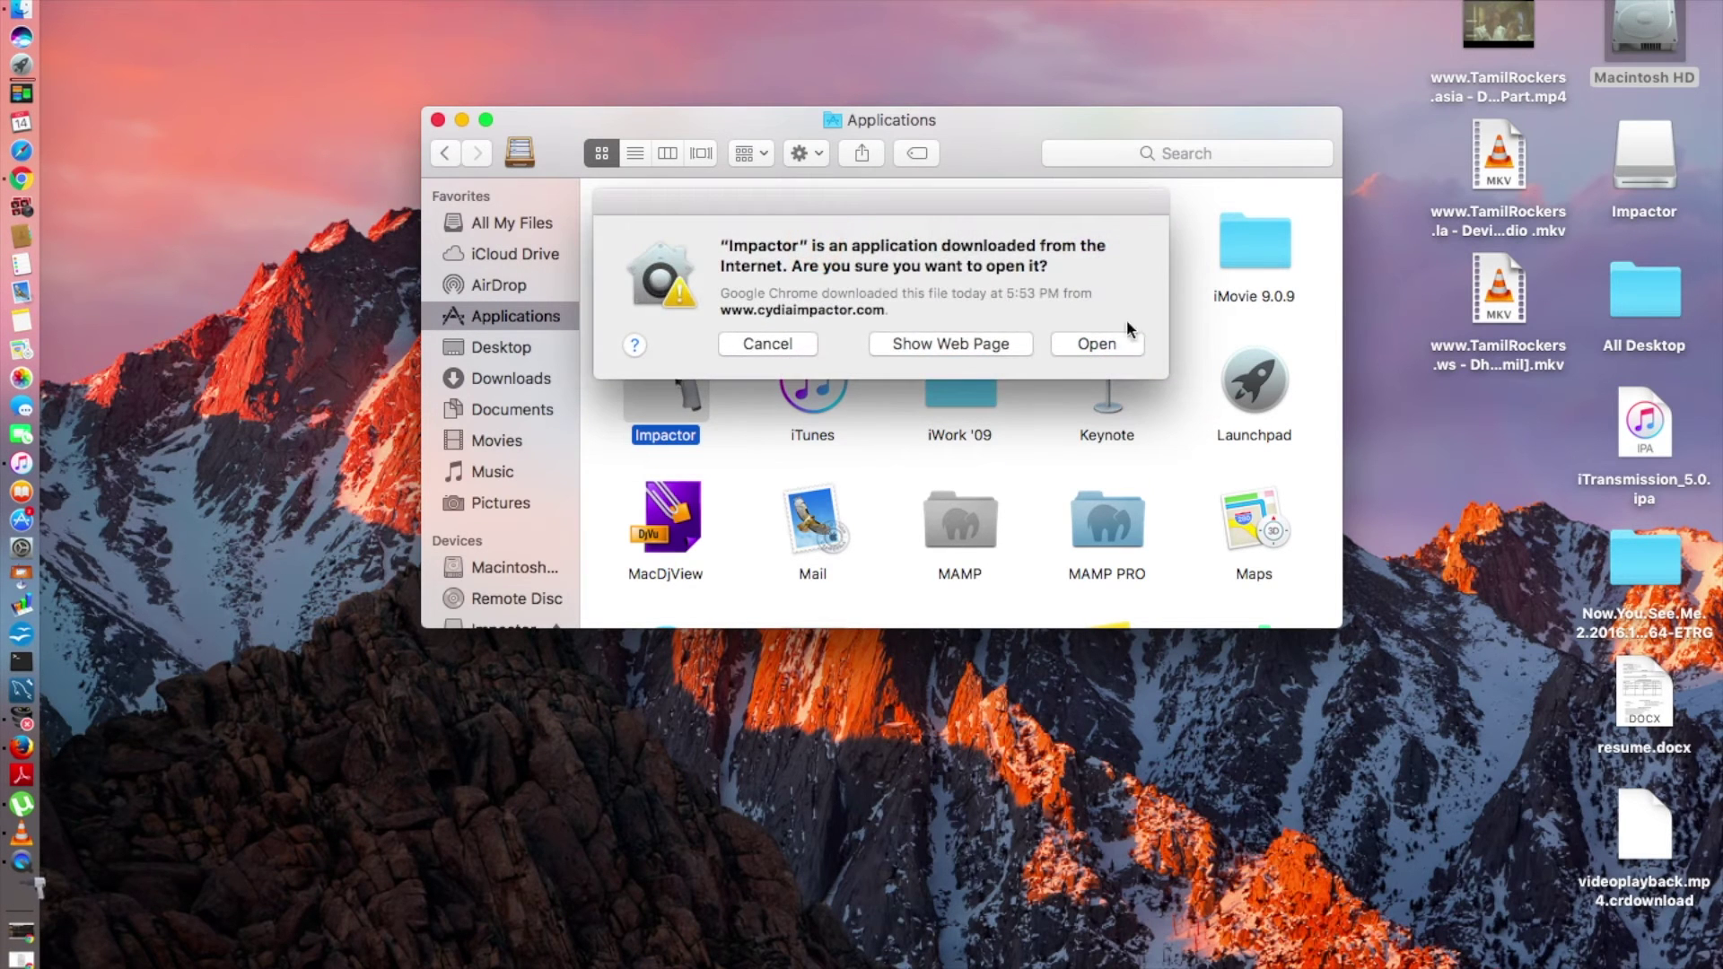
Approve opening the downloaded Impactor, close the Applications window, and move Impactor up-left
click(1095, 344)
click(438, 122)
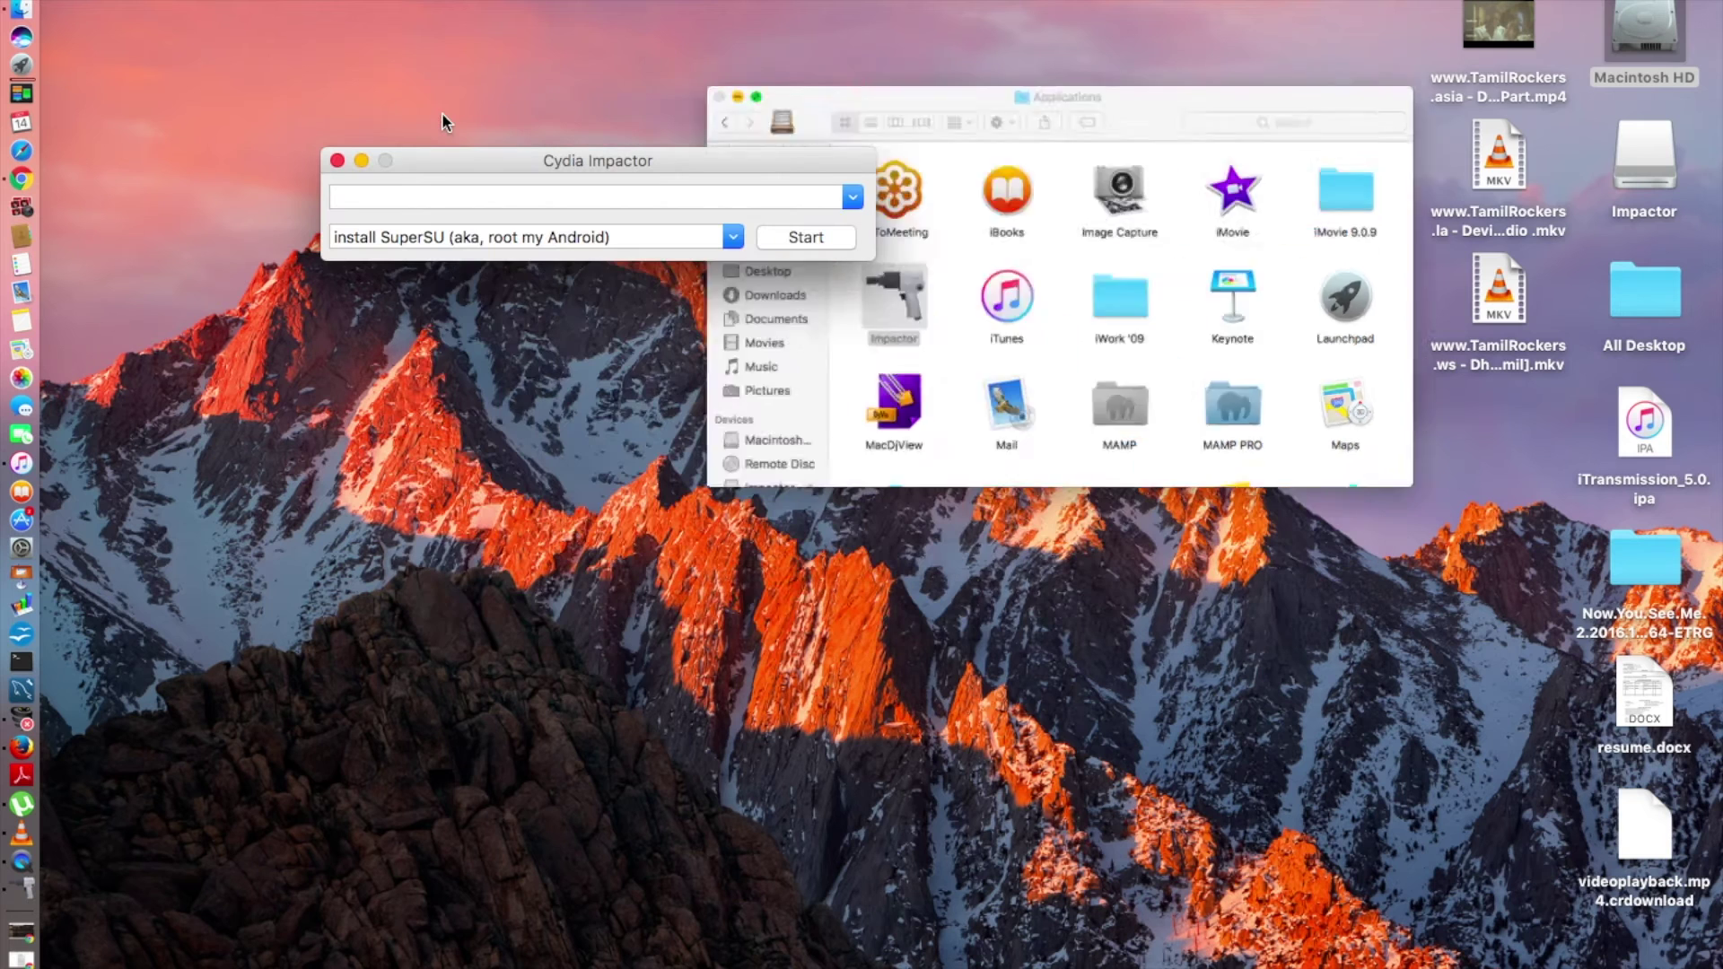
drag(567, 165, 509, 157)
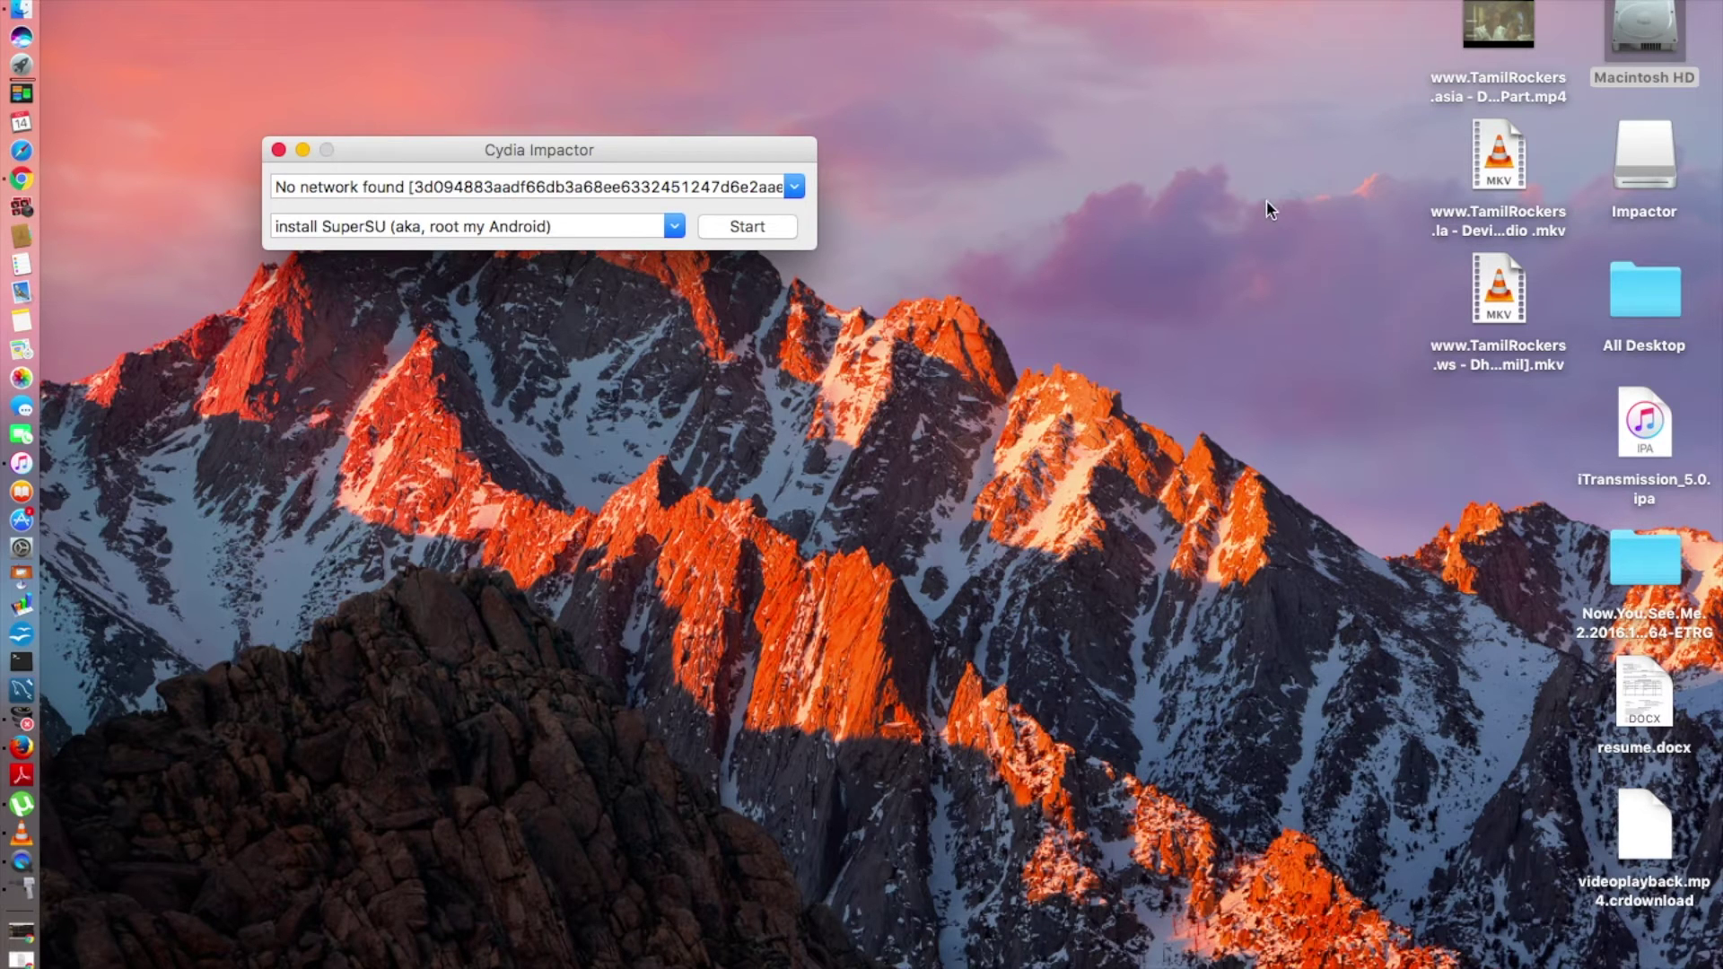
Install iTransmission_5.0.ipa via Impactor, entering the Apple ID username and password when prompted
drag(1655, 435, 574, 193)
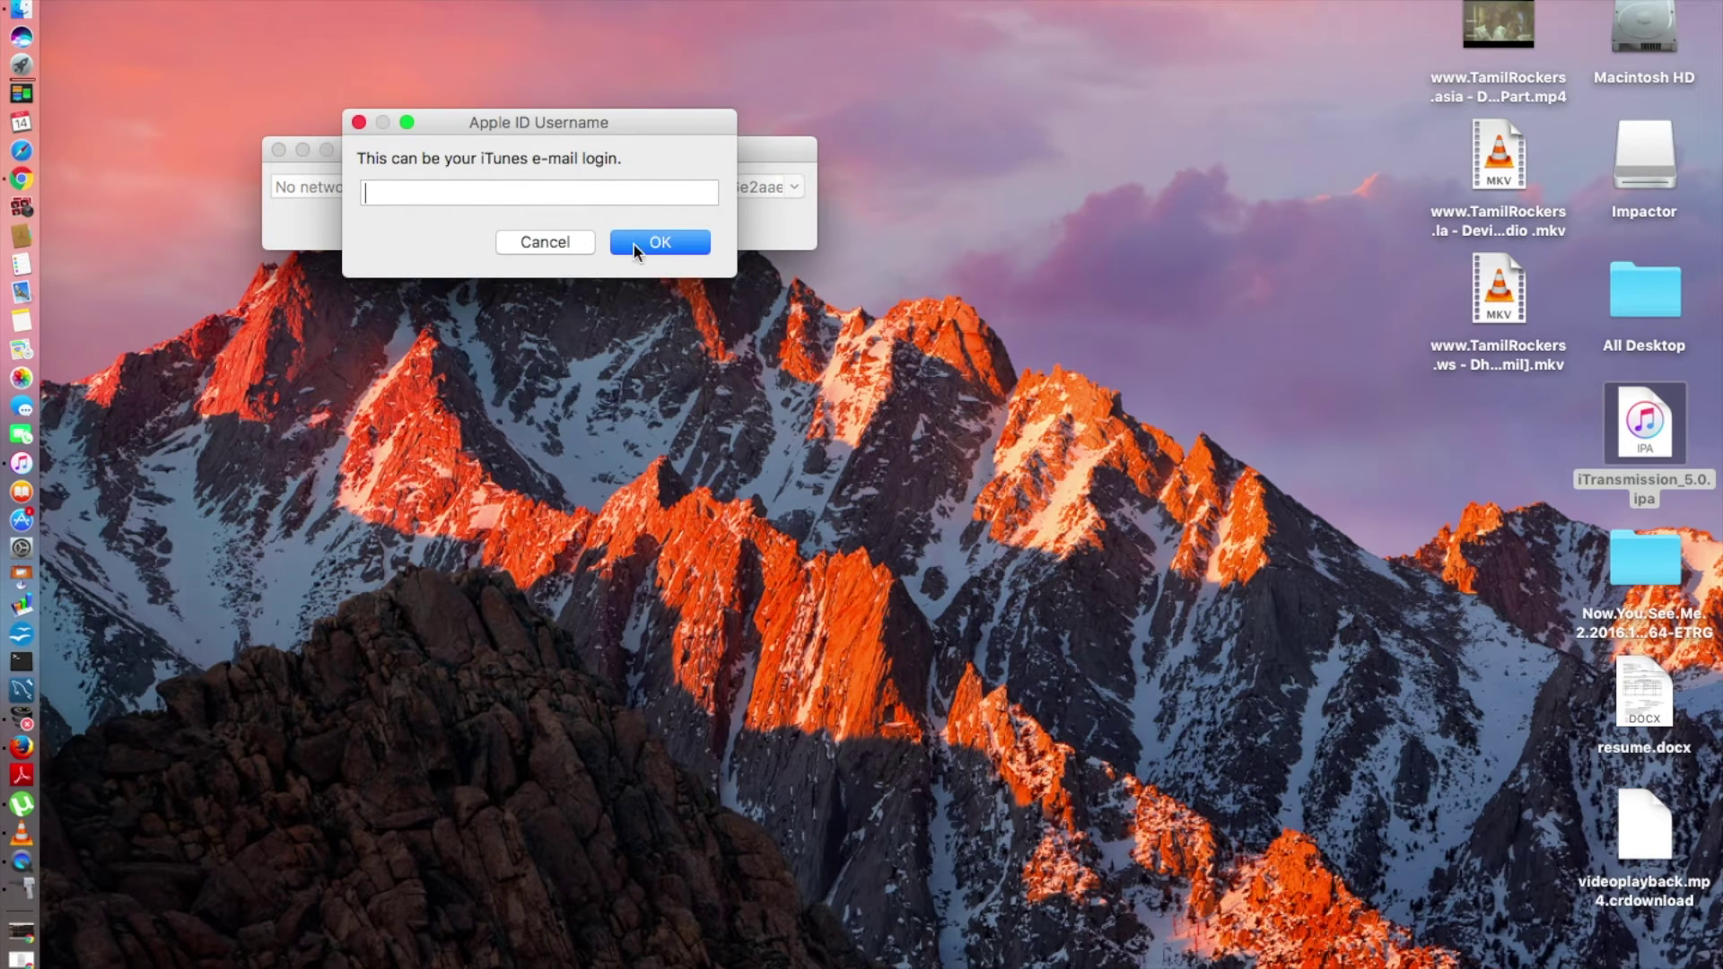
drag(489, 137, 750, 458)
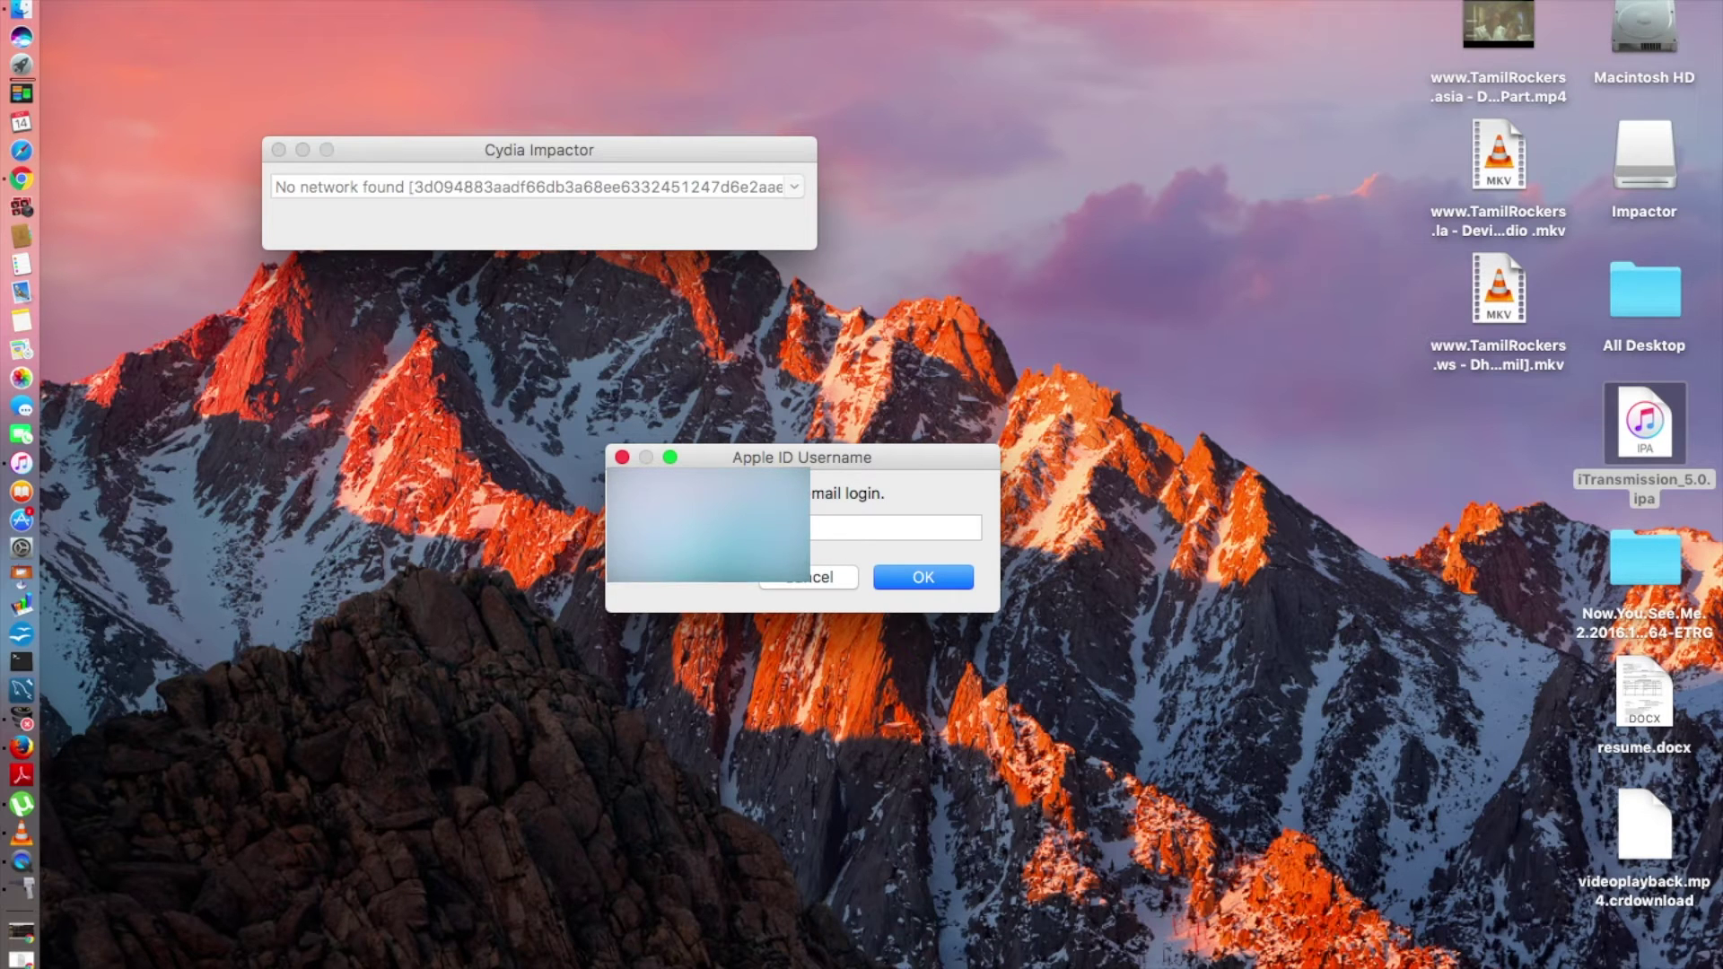
key(Return)
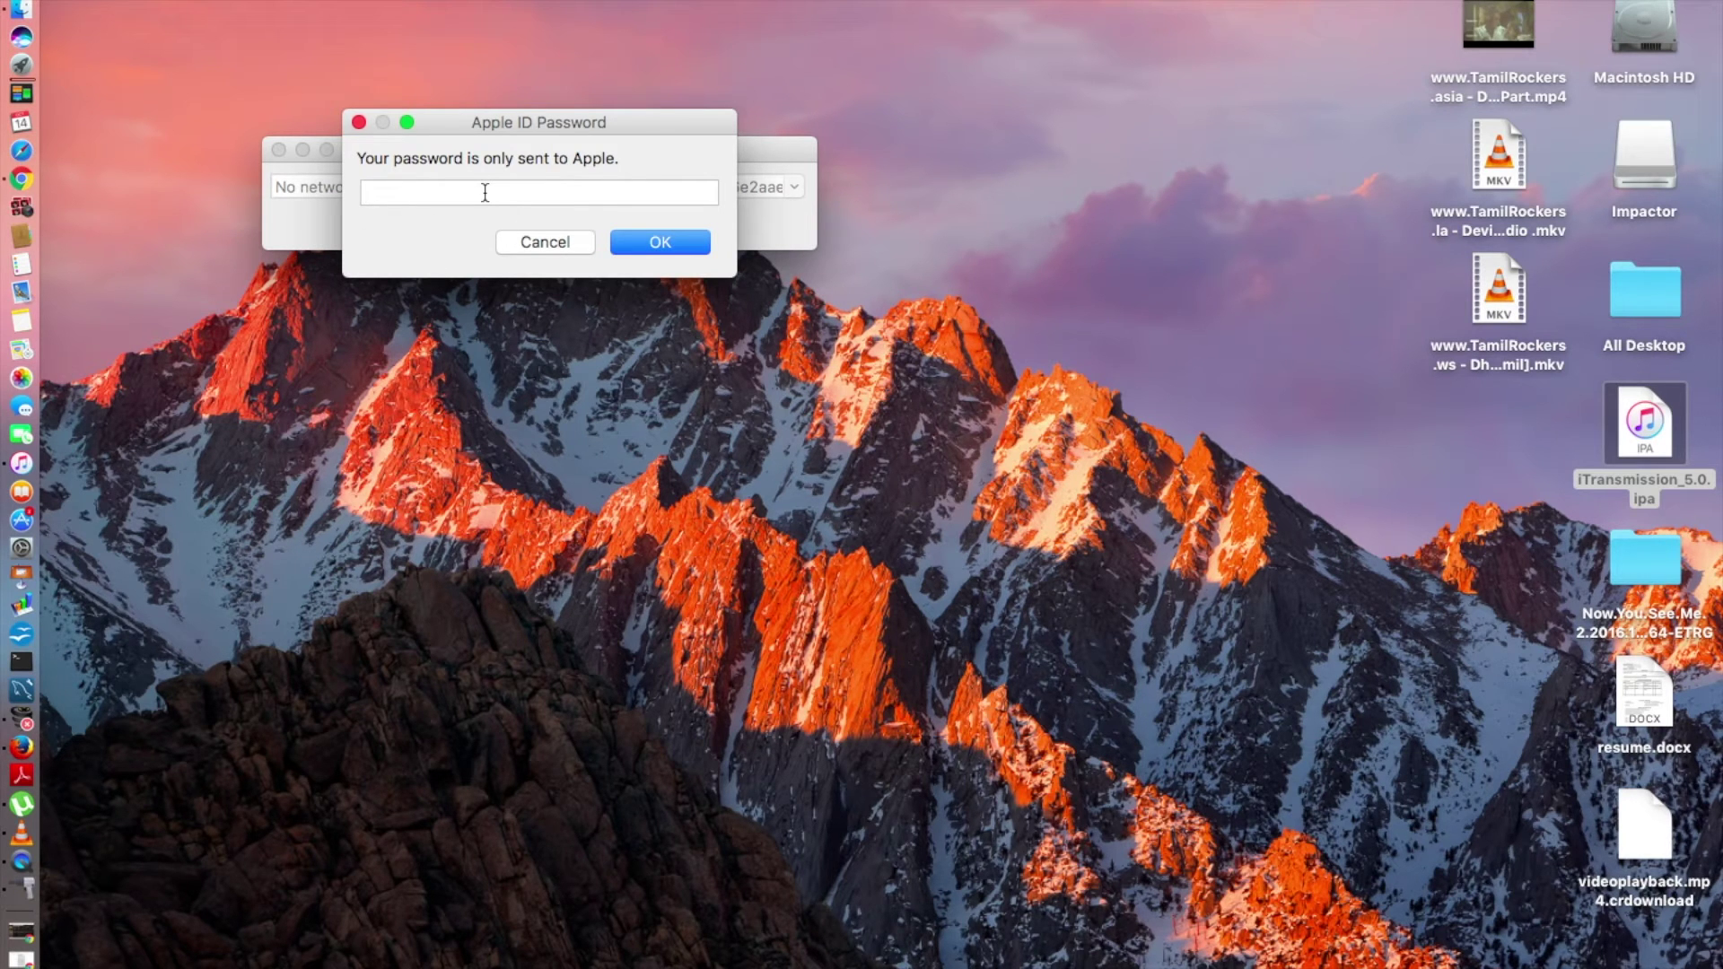
text(••••••••••)
key(Return)
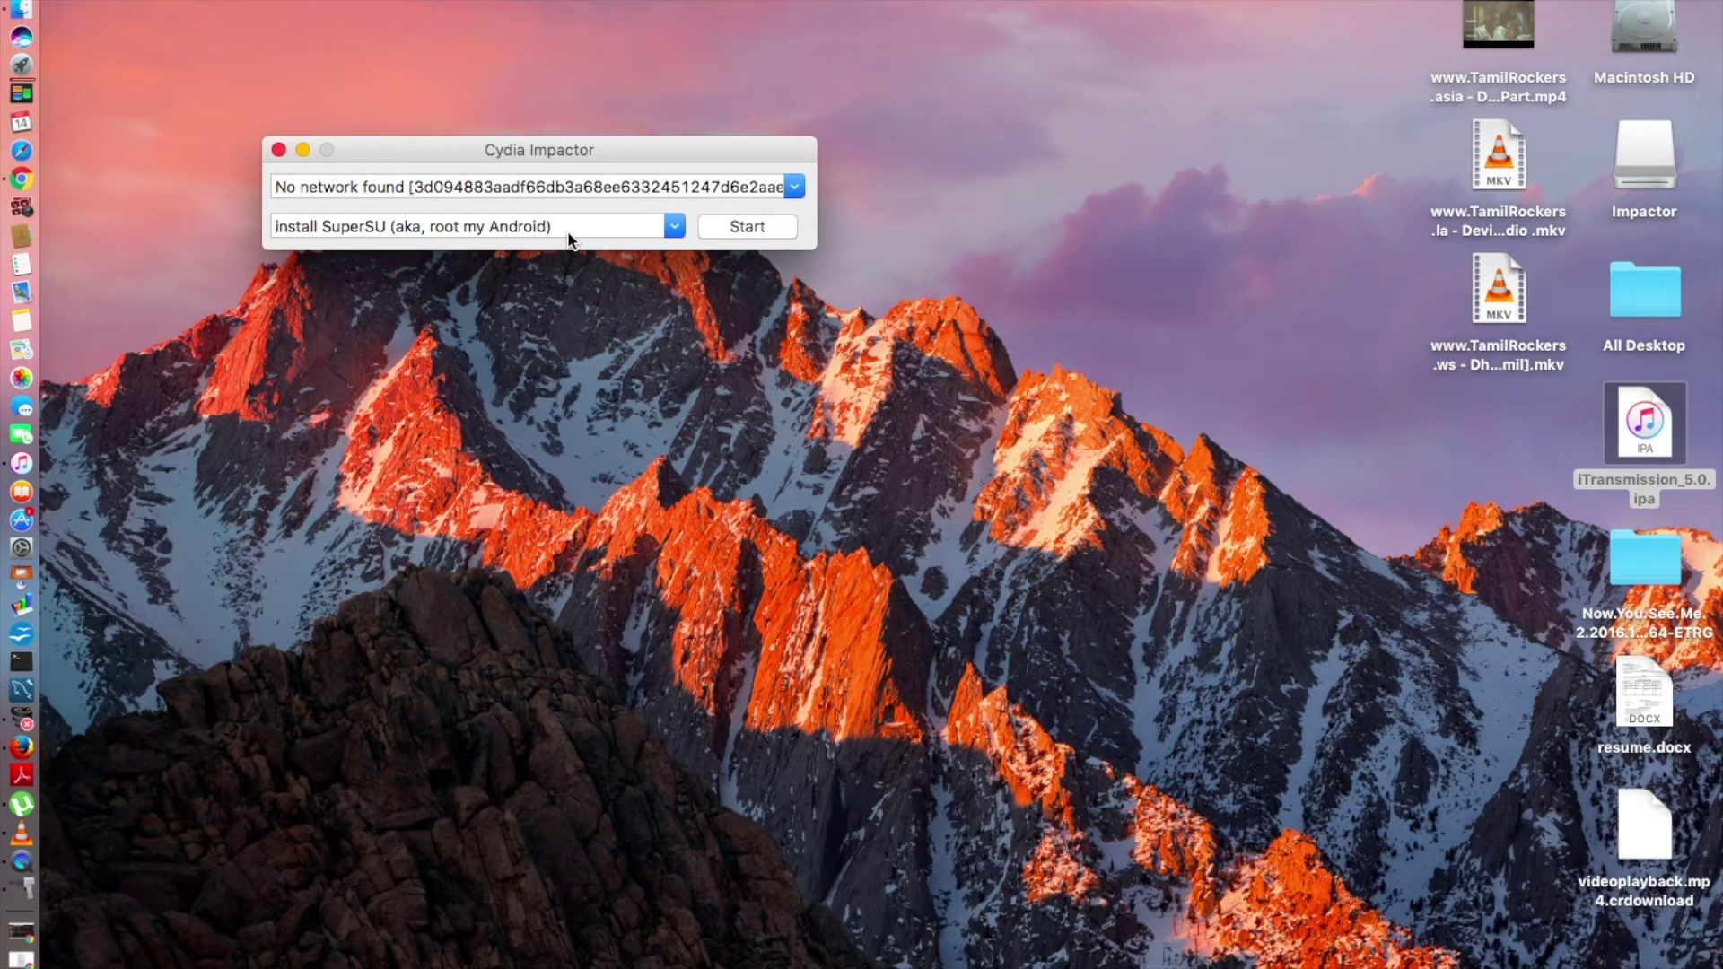
Quit Cydia Impactor and bring QuickTime Player to the front
click(280, 151)
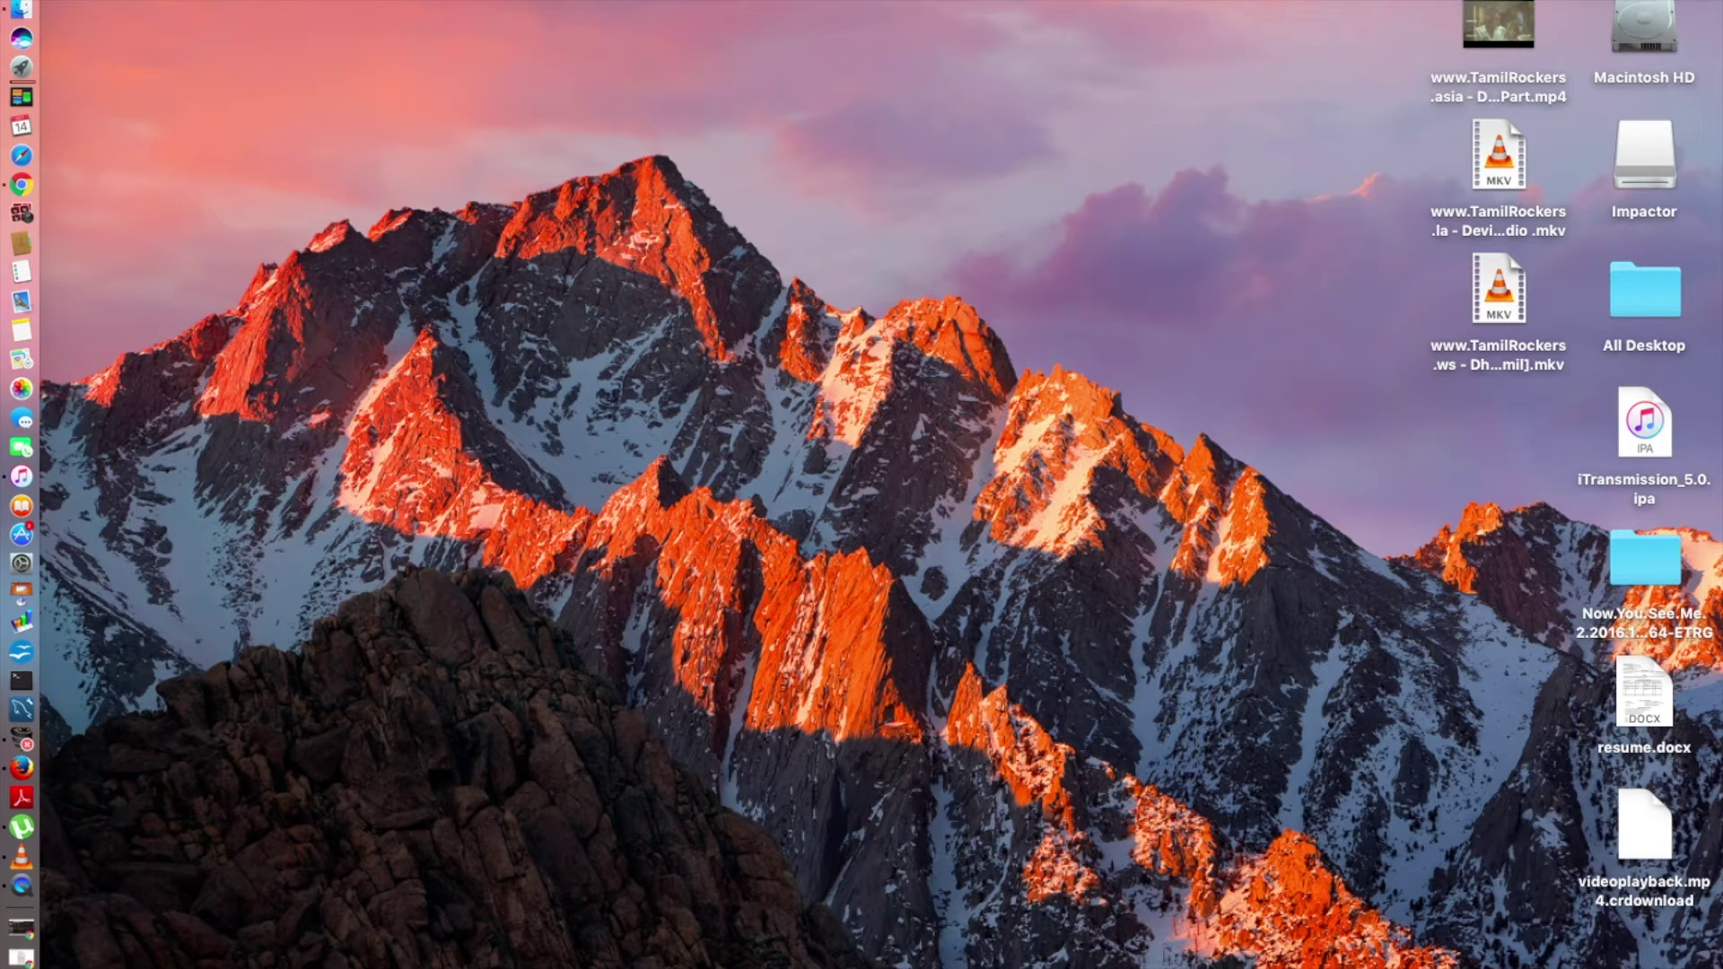
click(18, 10)
click(583, 203)
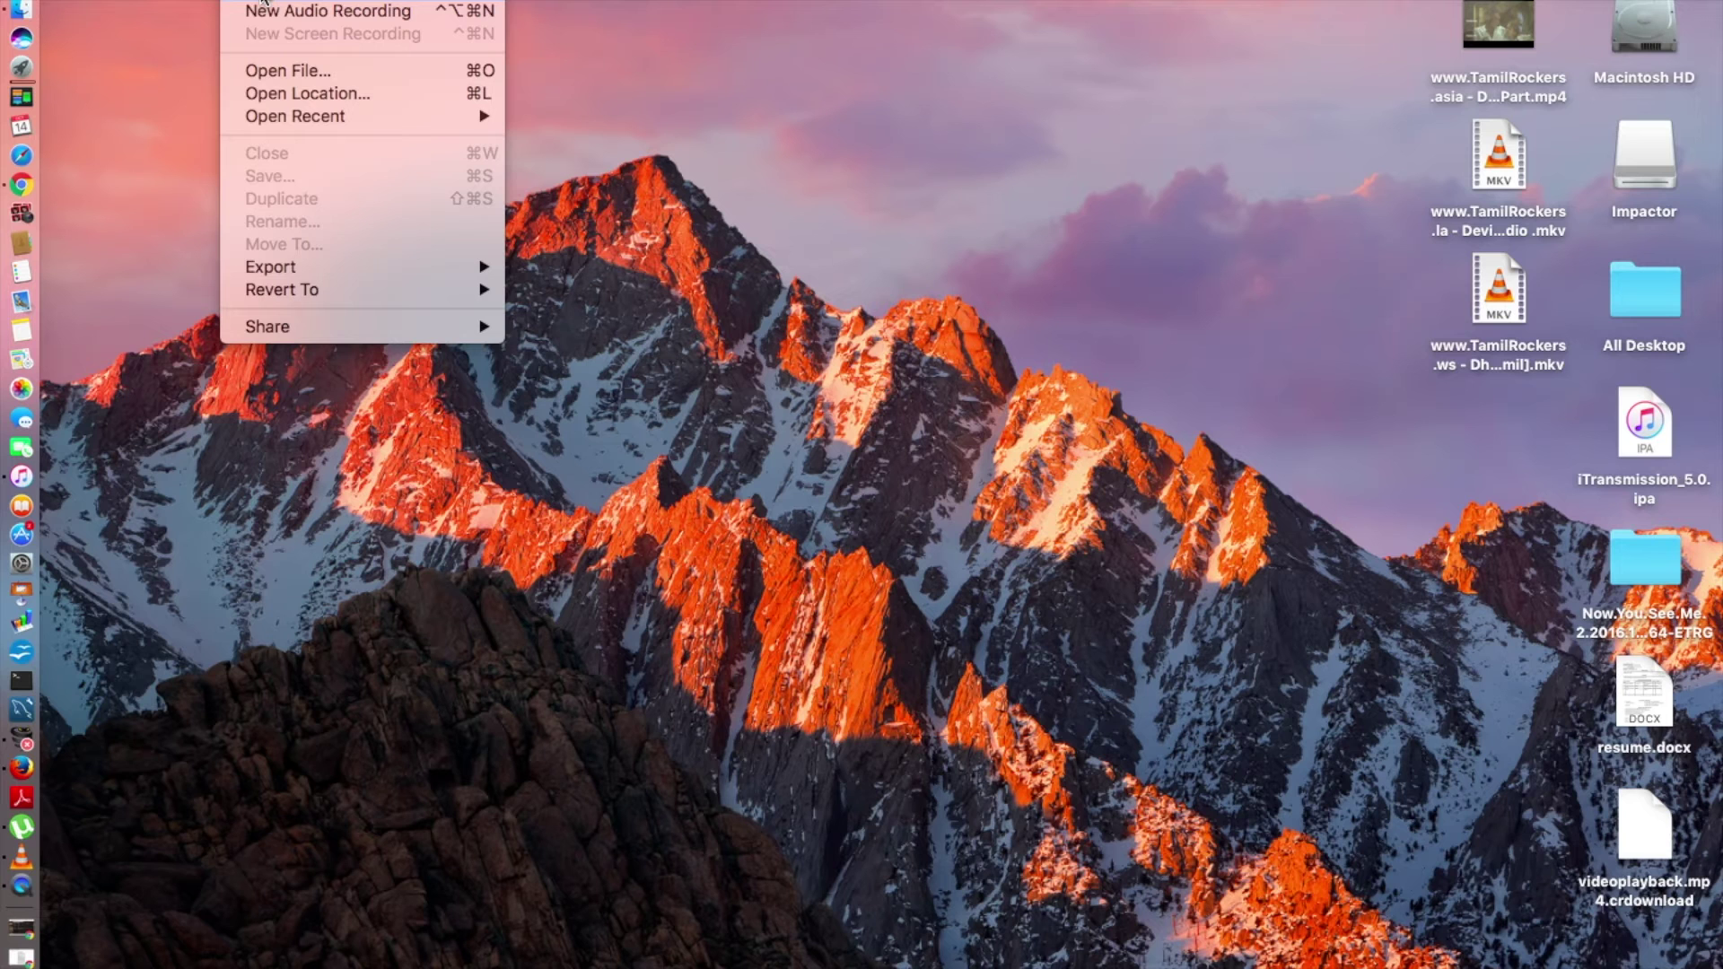
Start a New Movie Recording in QuickTime Player mirroring the iPhone's screen
click(263, 2)
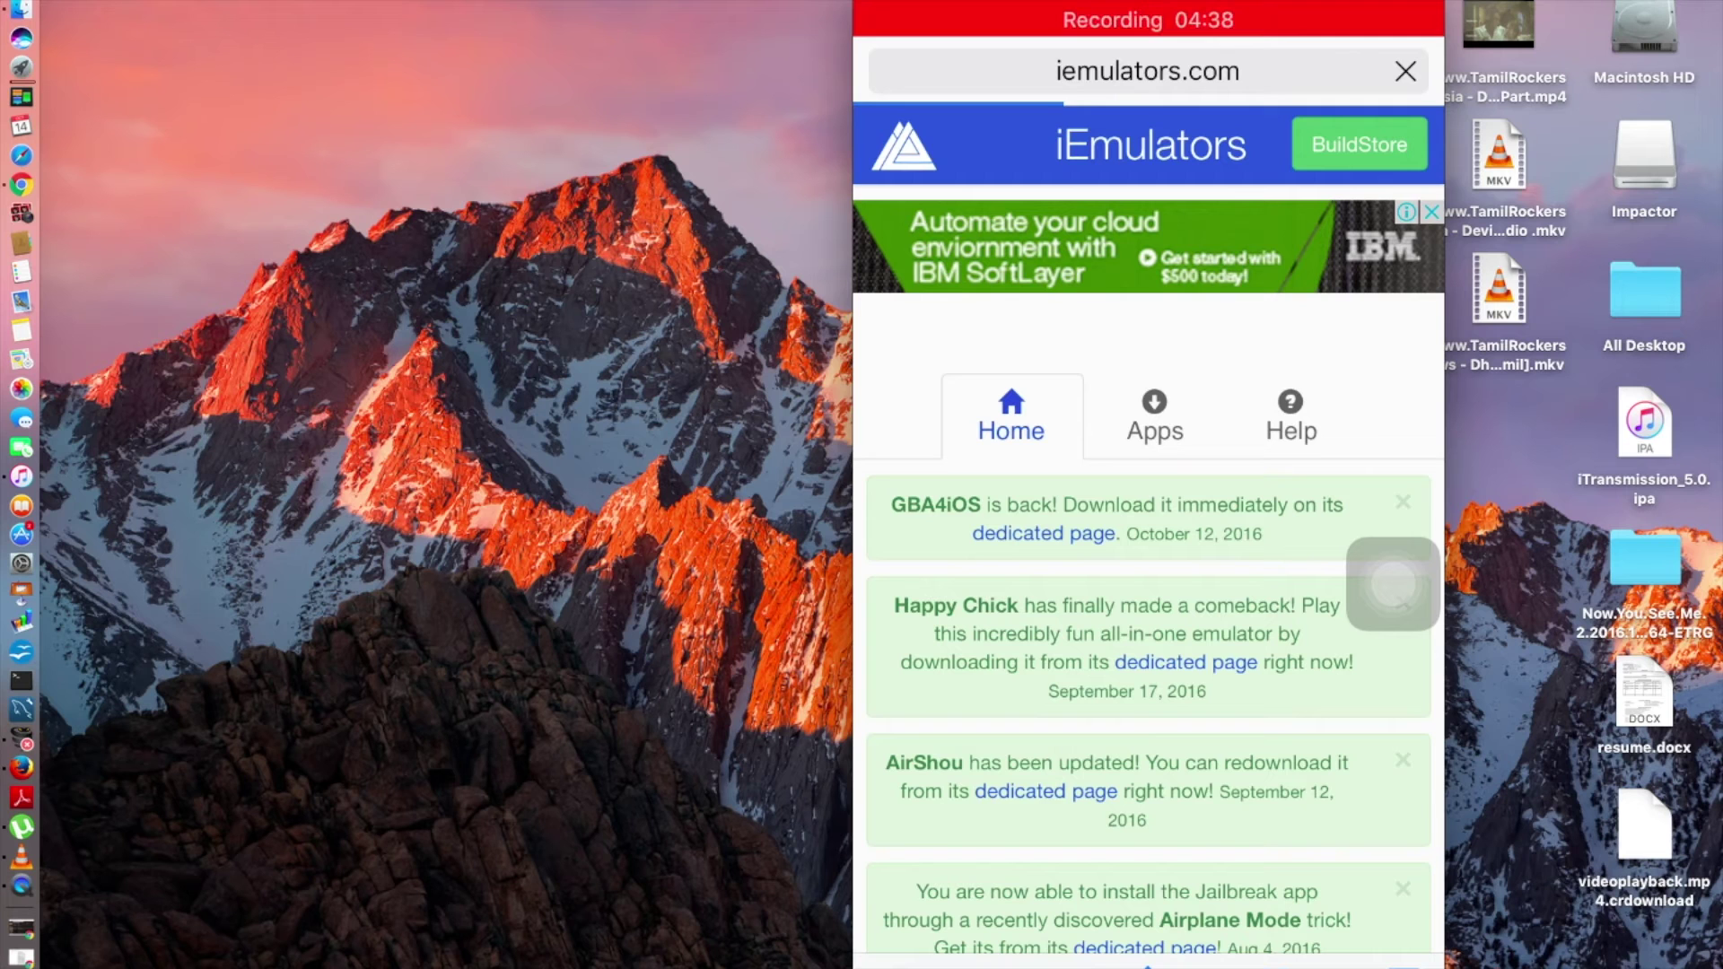
mouse_move(1152, 285)
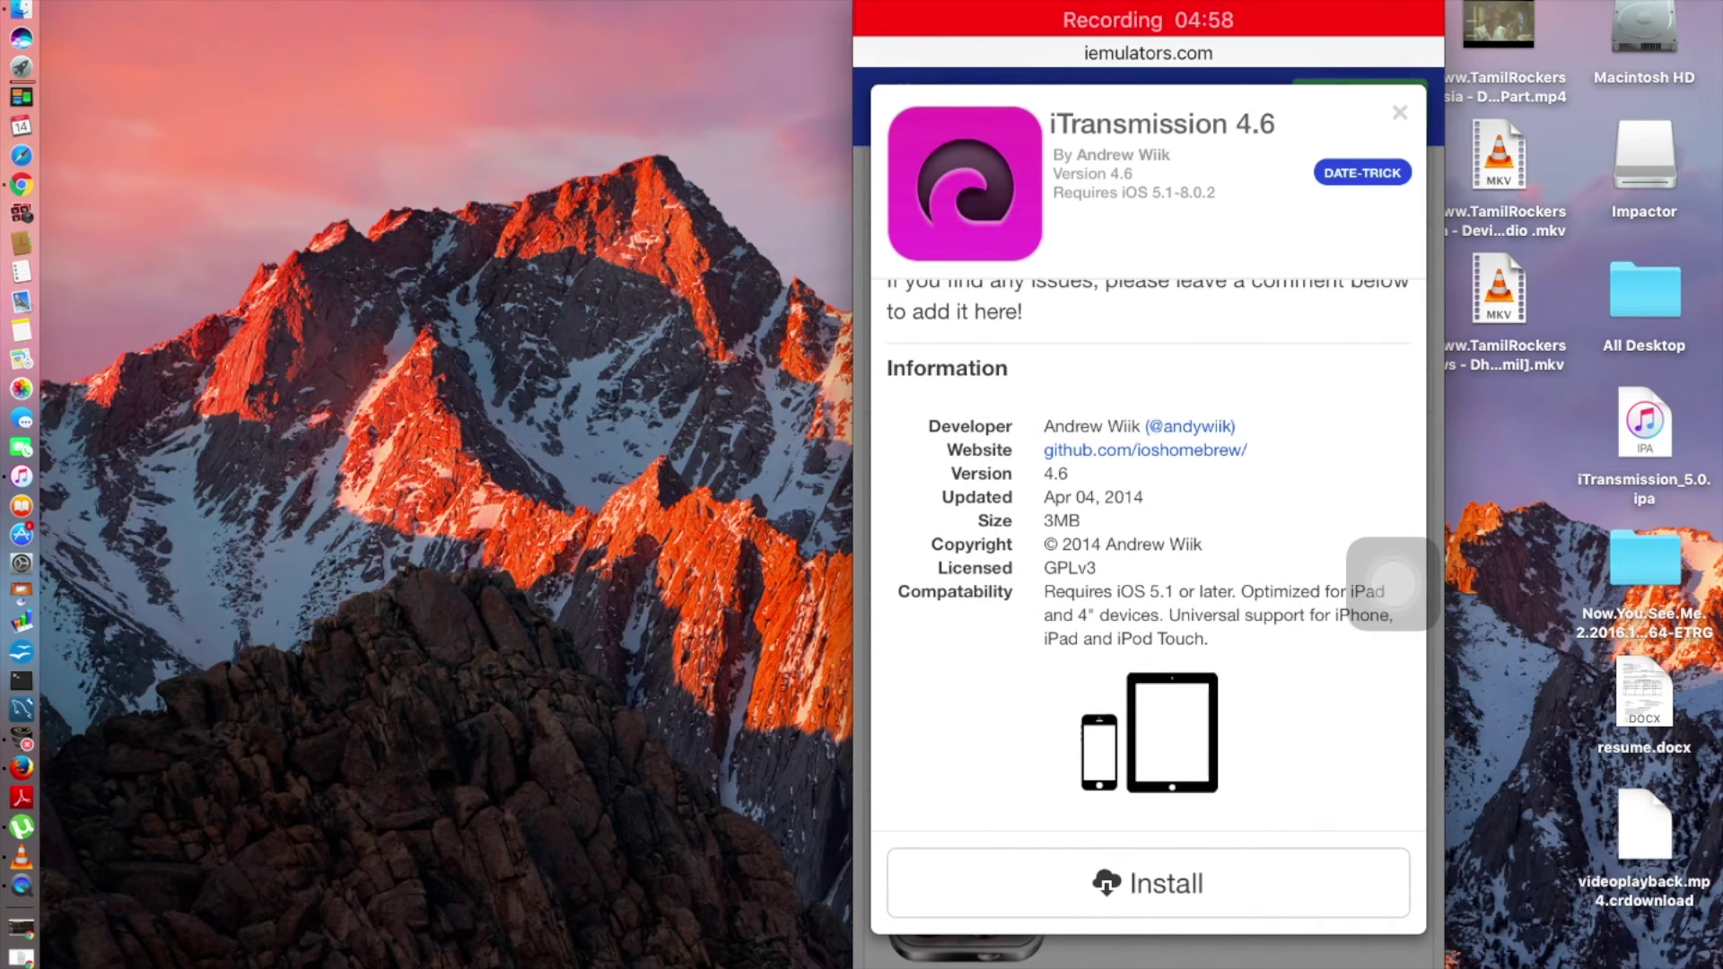
mouse_move(1427, 238)
scroll(1147, 556, up, 10)
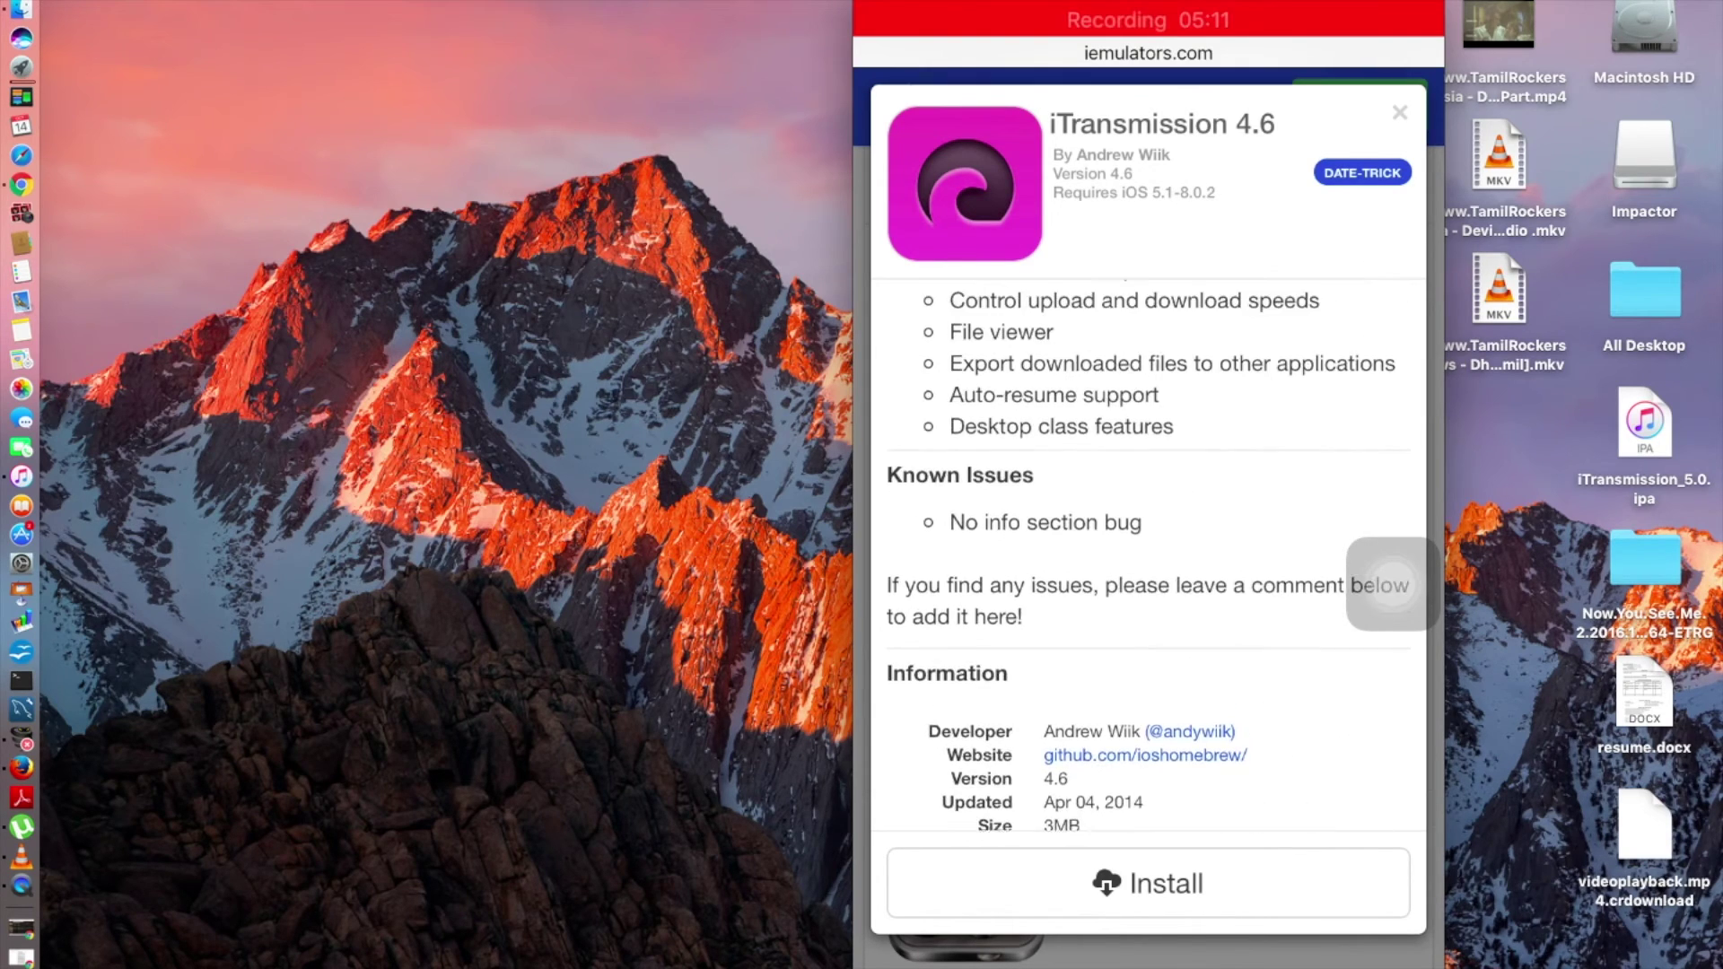
scroll(1148, 538, down, 8)
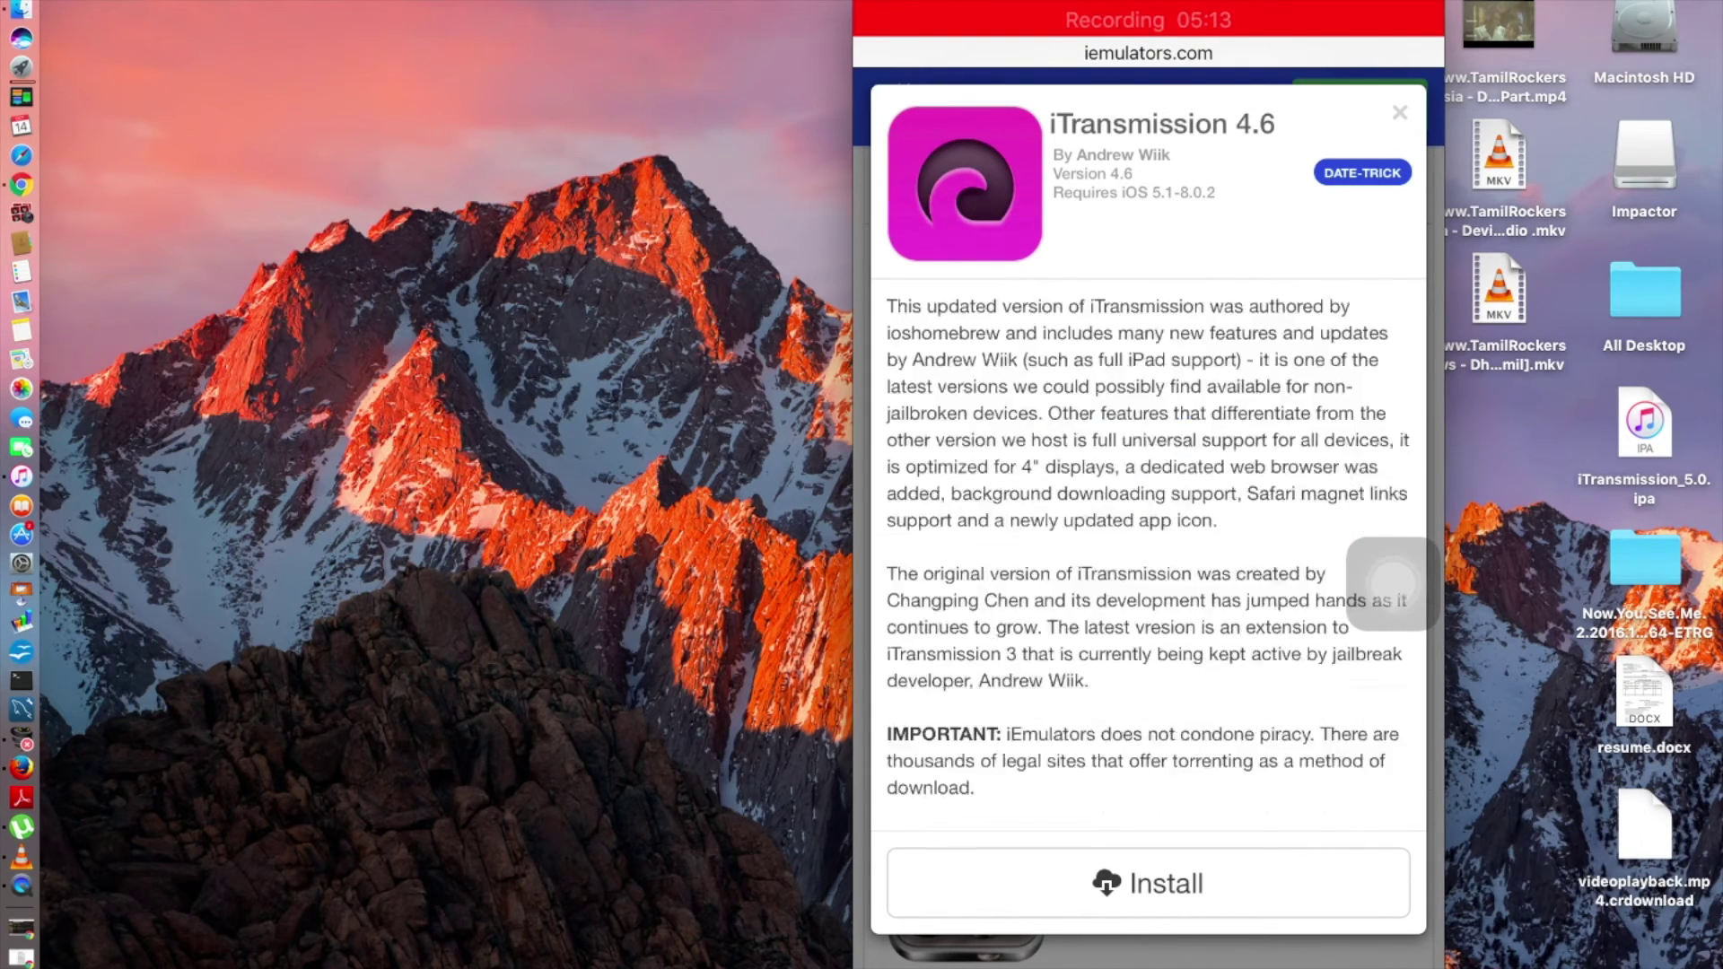
scroll(1148, 539, up, 5)
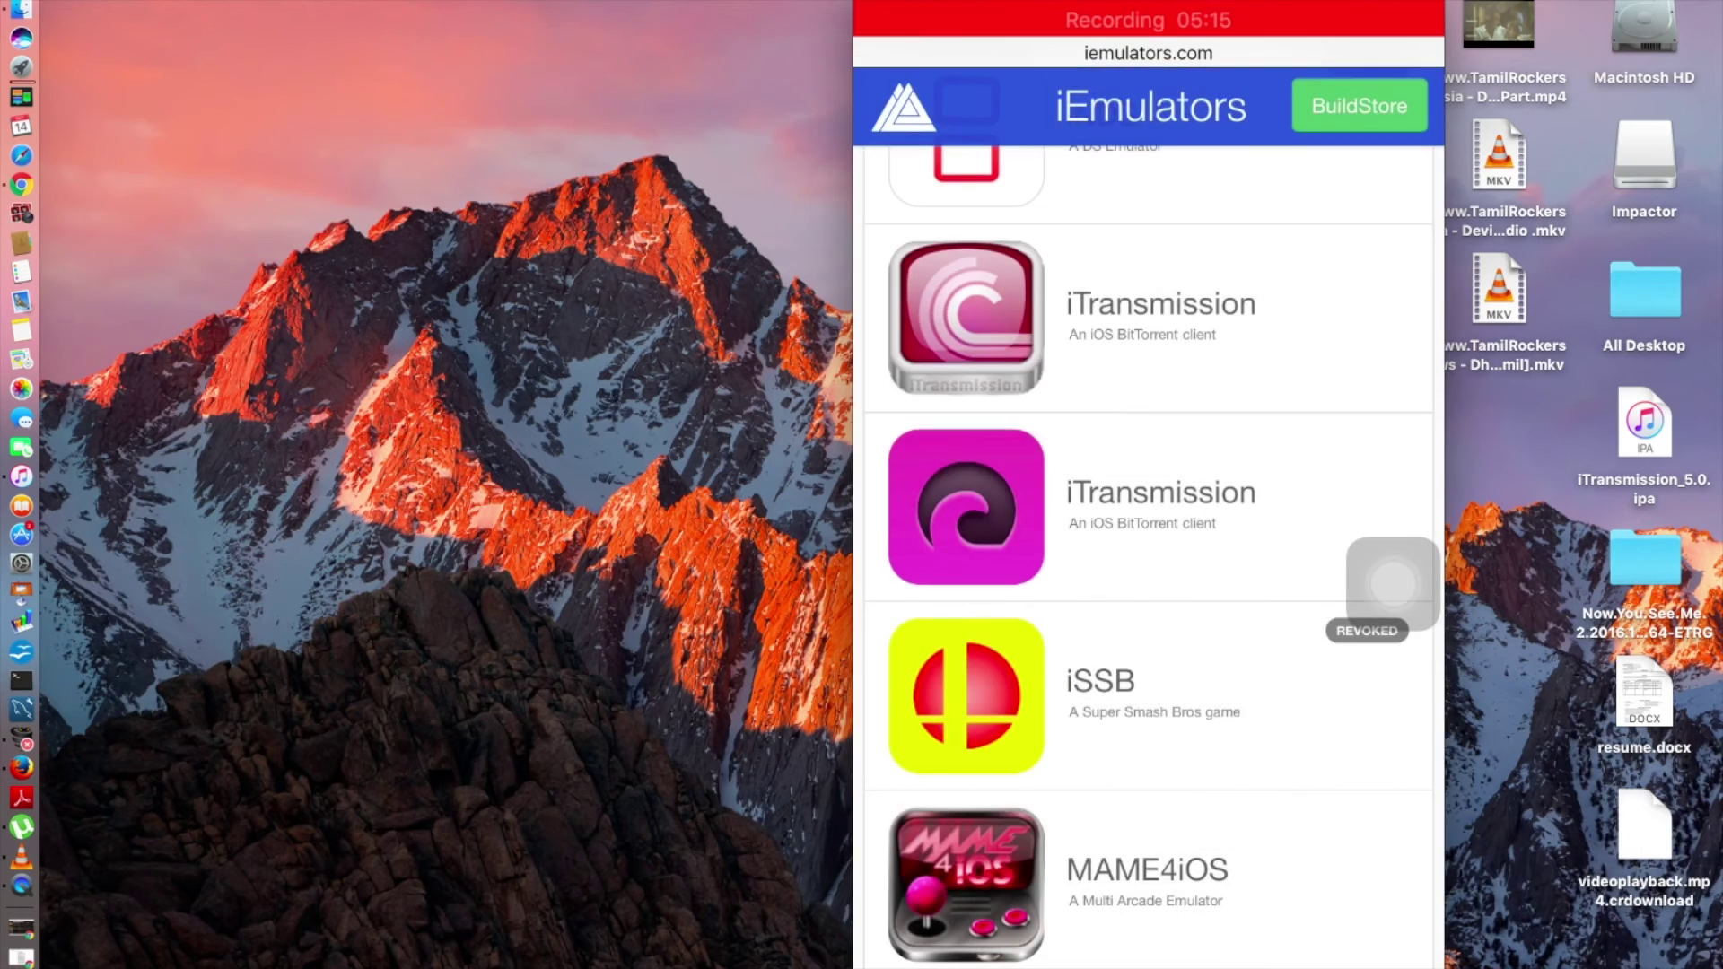
click(1157, 307)
scroll(1147, 538, down, 10)
scroll(1148, 538, down, 5)
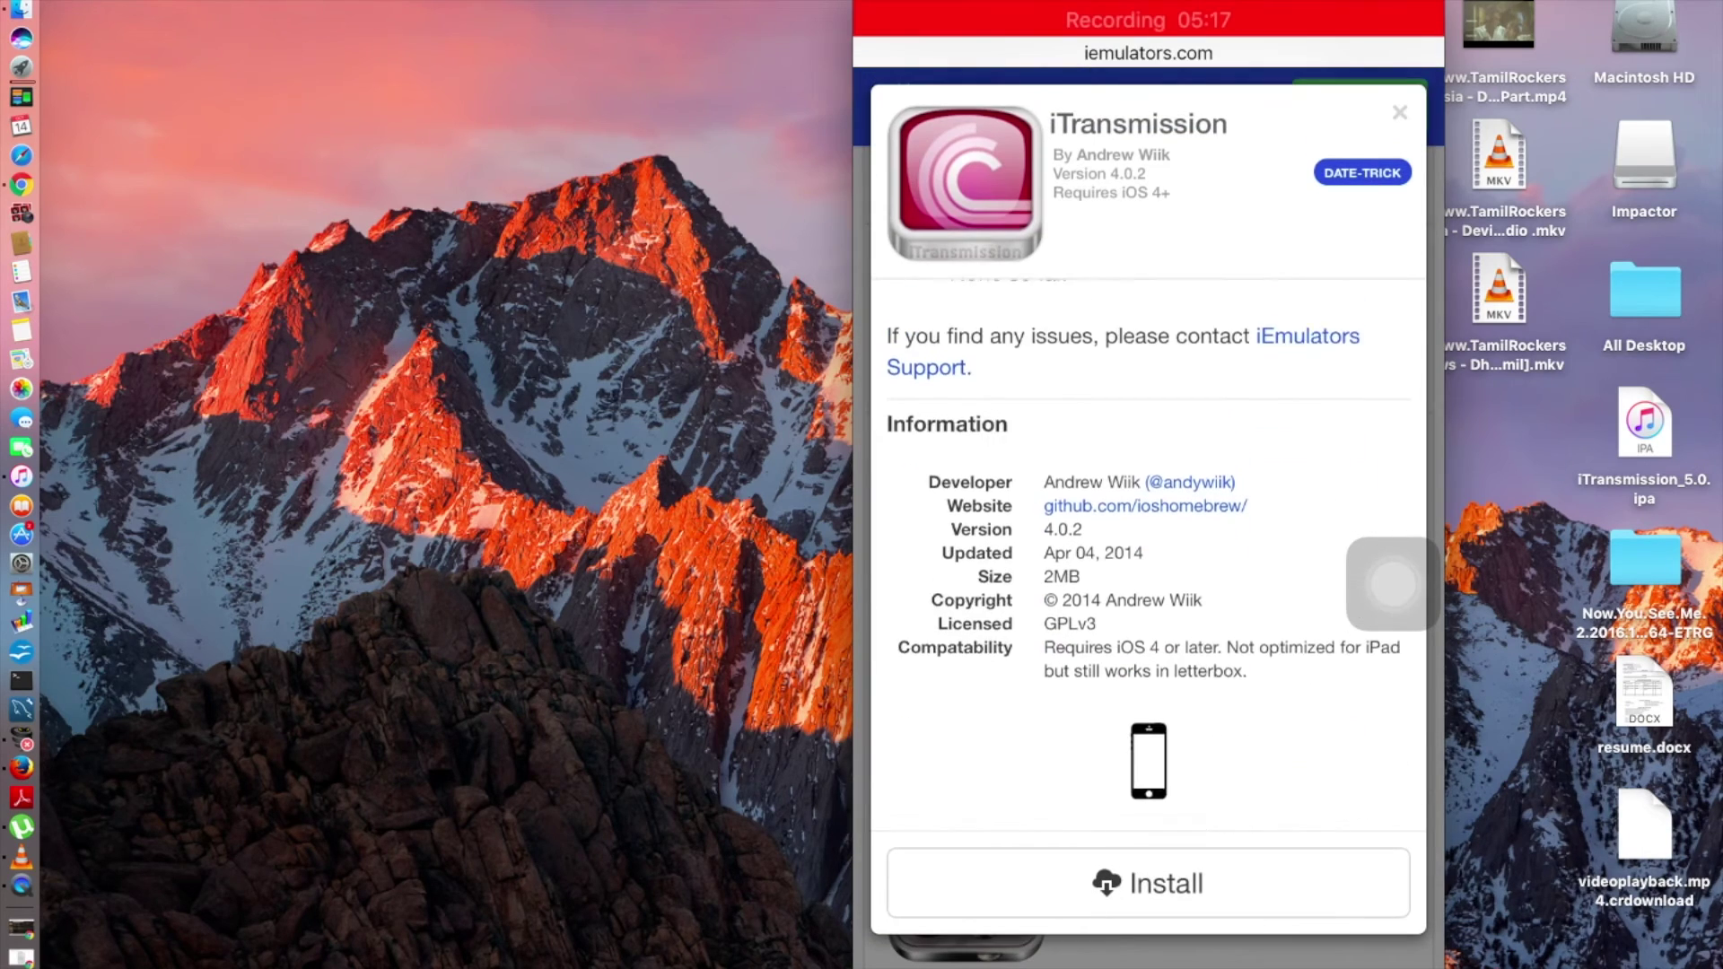
Return the mirrored iPhone to its home screen using Super+Shift+H
key(super+shift+h)
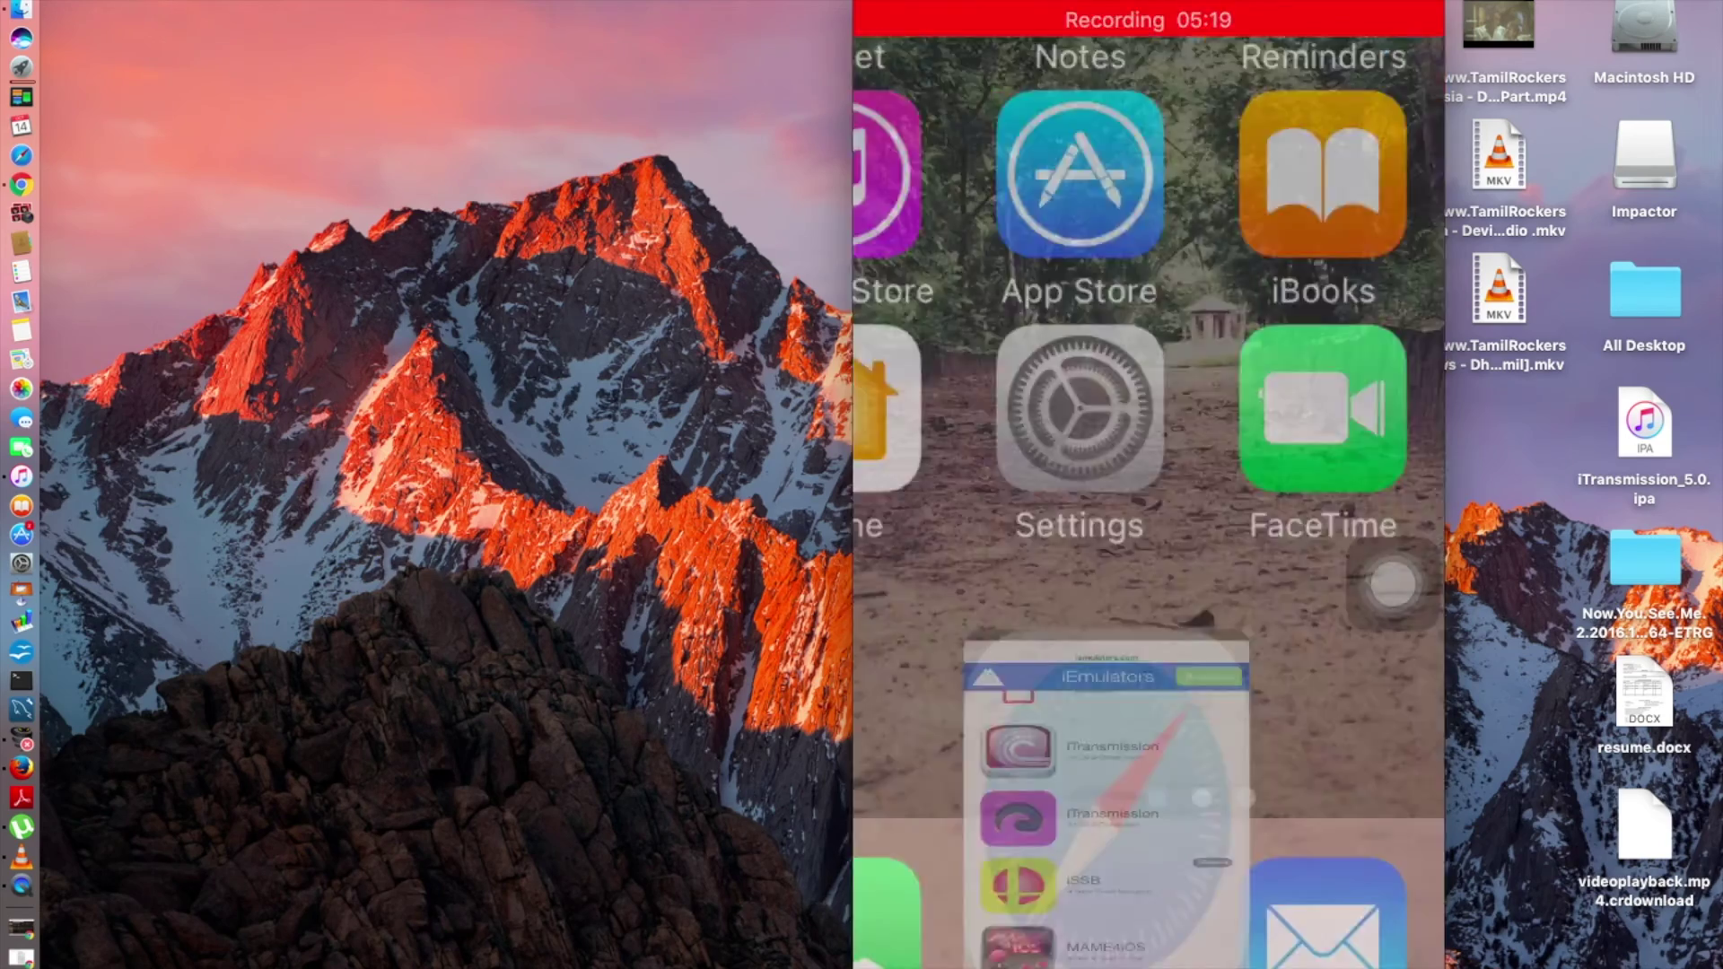